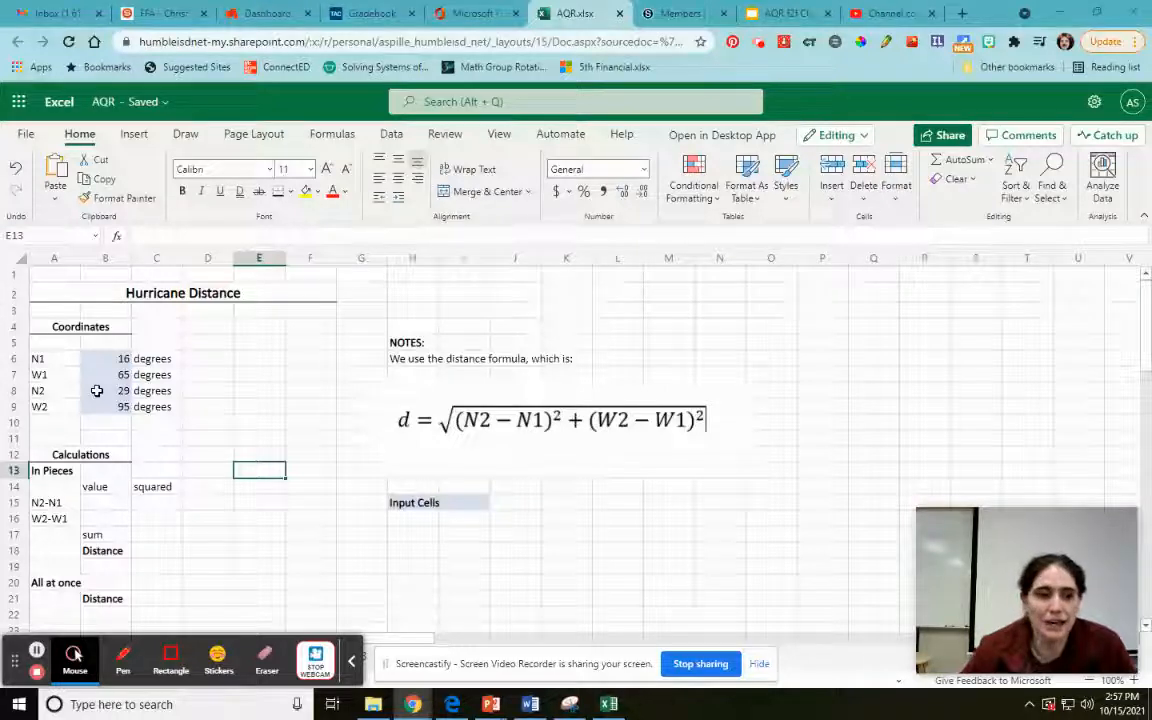
Calculate the N2-N1 value in cell B15 of the In Pieces section with the formula =B8-B6
{"action": "scroll", "coordinate": [174, 527], "scroll_direction": "down", "scroll_amount": 2}
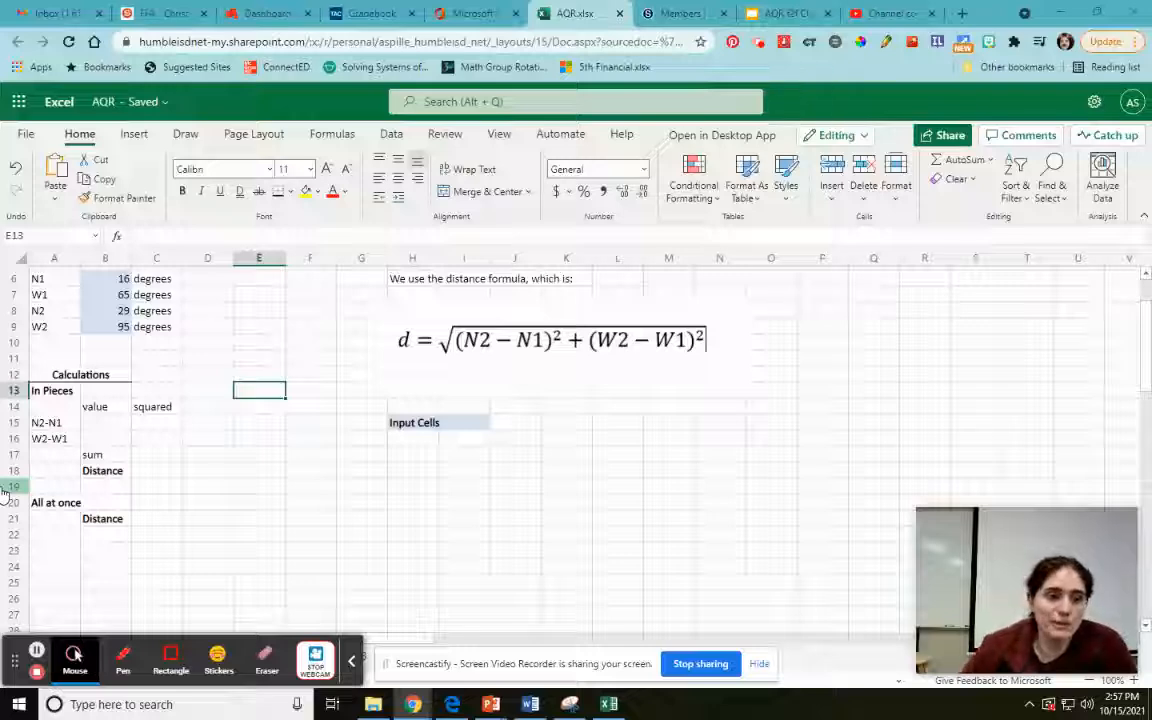
{"action": "scroll", "coordinate": [173, 453], "scroll_direction": "up", "scroll_amount": 2}
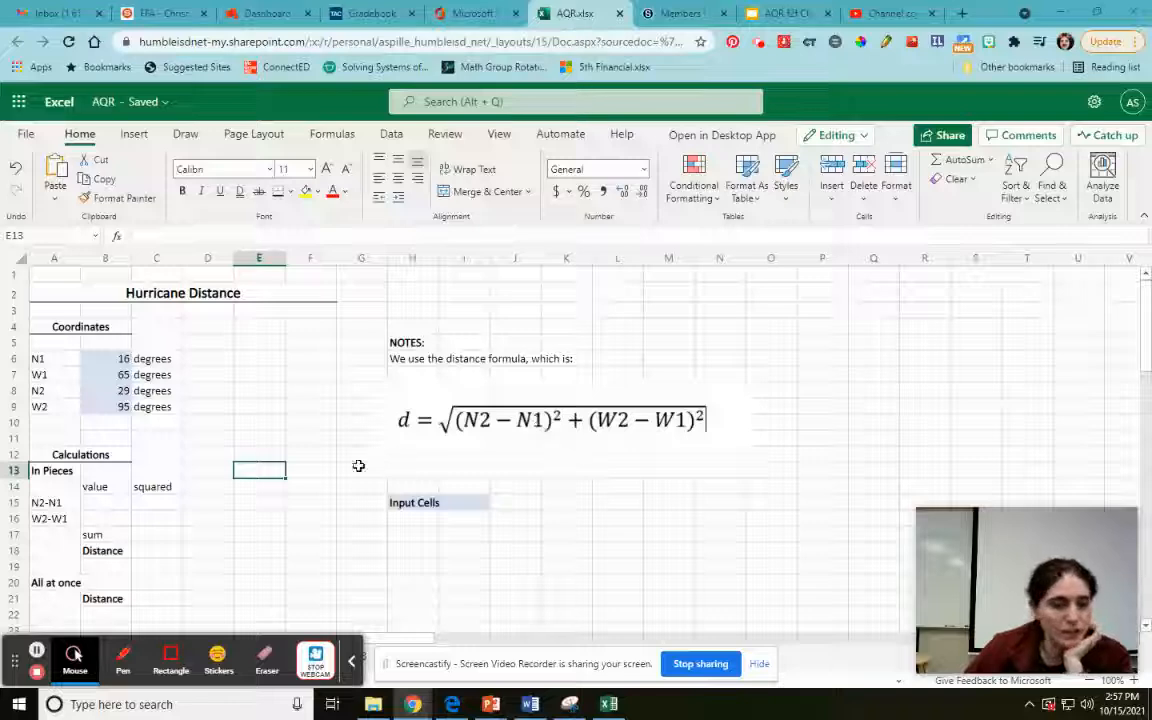
{"action": "scroll", "coordinate": [228, 490], "scroll_direction": "down", "scroll_amount": 1}
{"action": "scroll", "coordinate": [227, 490], "scroll_direction": "down", "scroll_amount": 2}
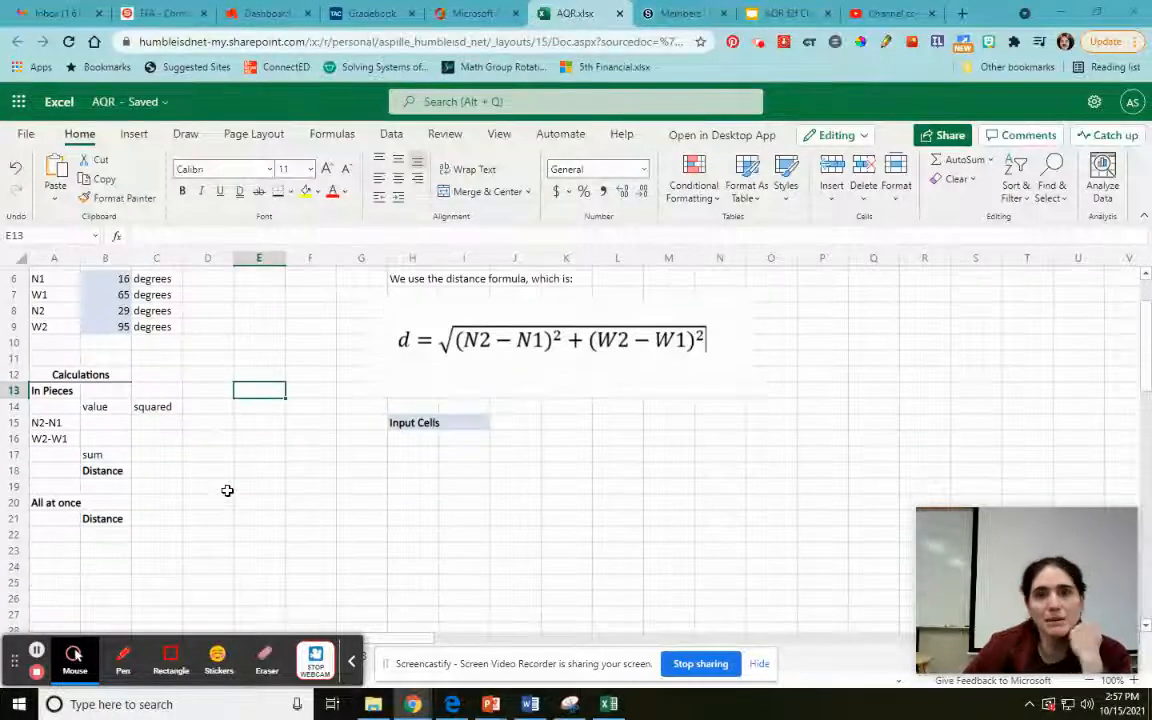
{"action": "left_click", "coordinate": [107, 426]}
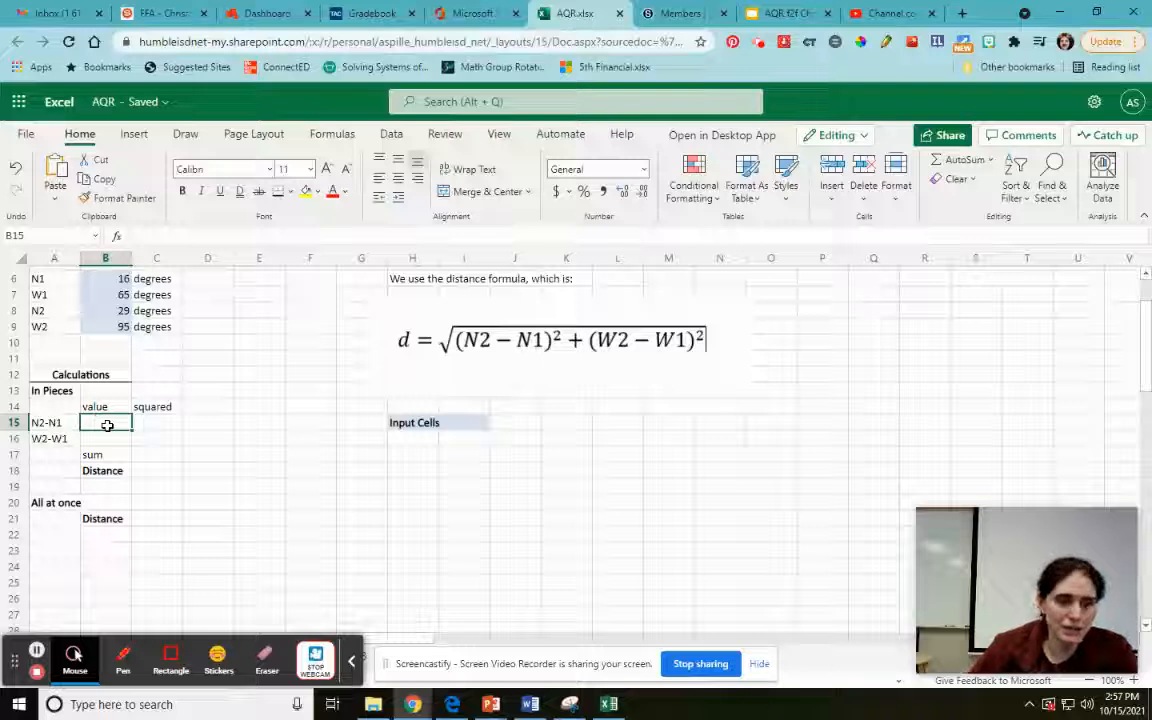
{"action": "type", "text": "="}
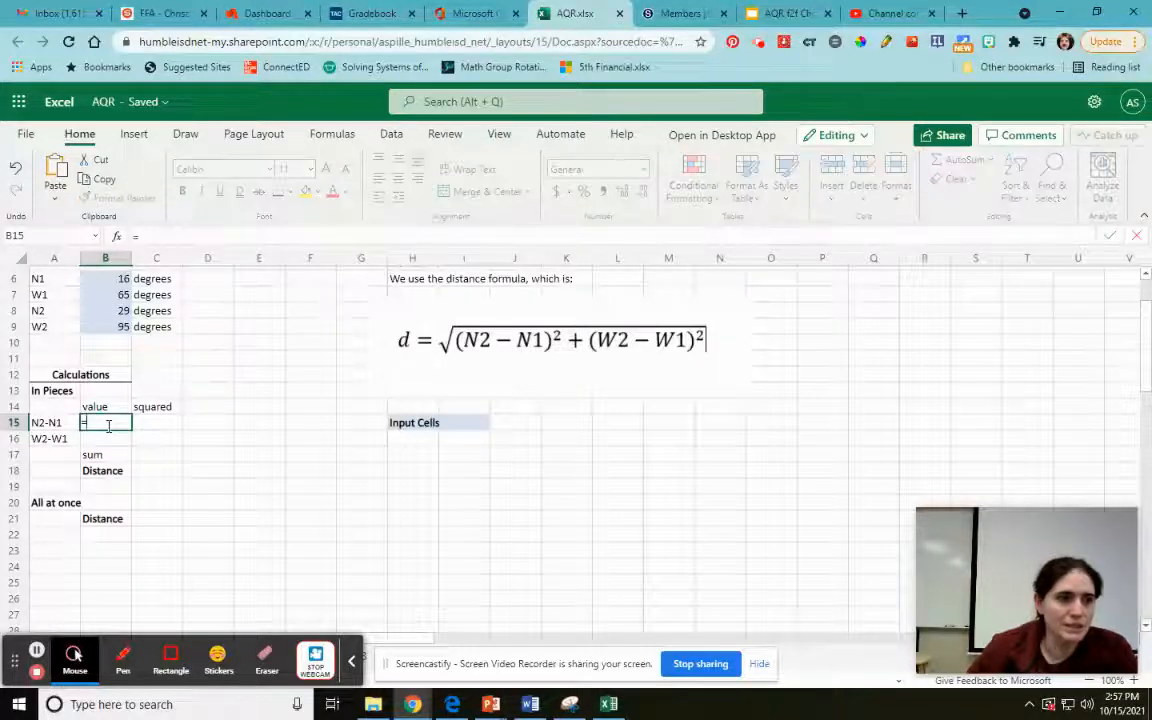
{"action": "left_click", "coordinate": [112, 310]}
{"action": "type", "text": "-"}
{"action": "left_click", "coordinate": [102, 281]}
{"action": "key", "text": "Return"}
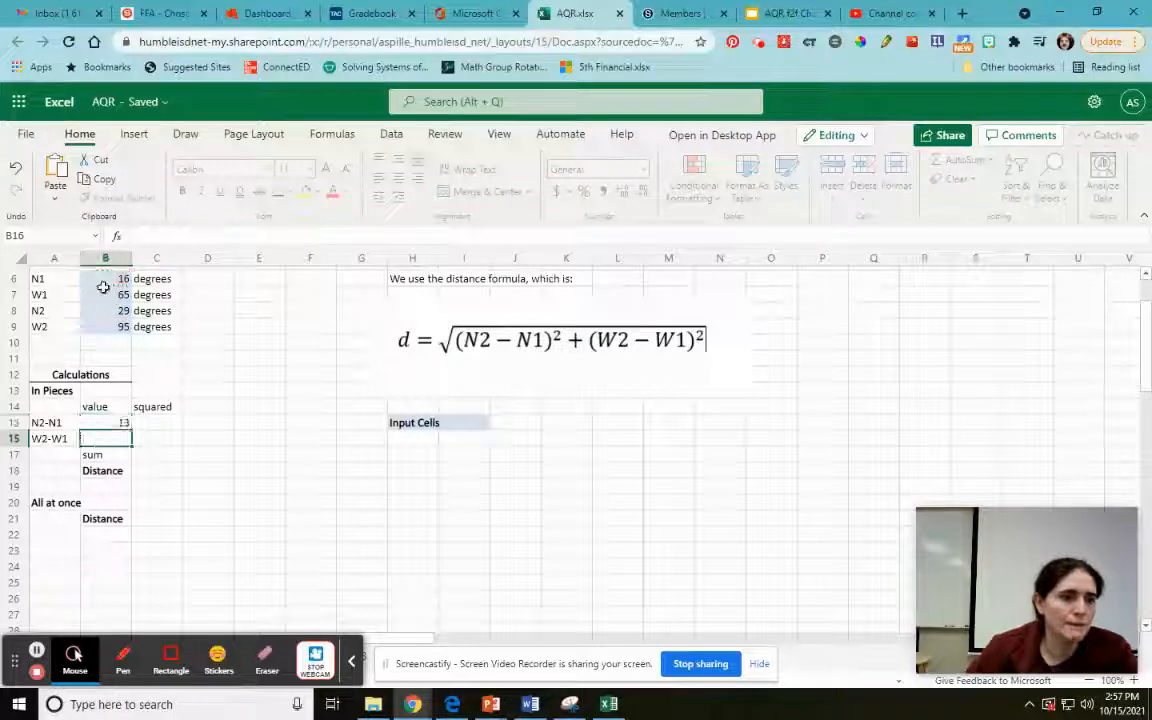
Calculate the W2-W1 value in cell B16 with the formula =B9-B7
{"action": "type", "text": "="}
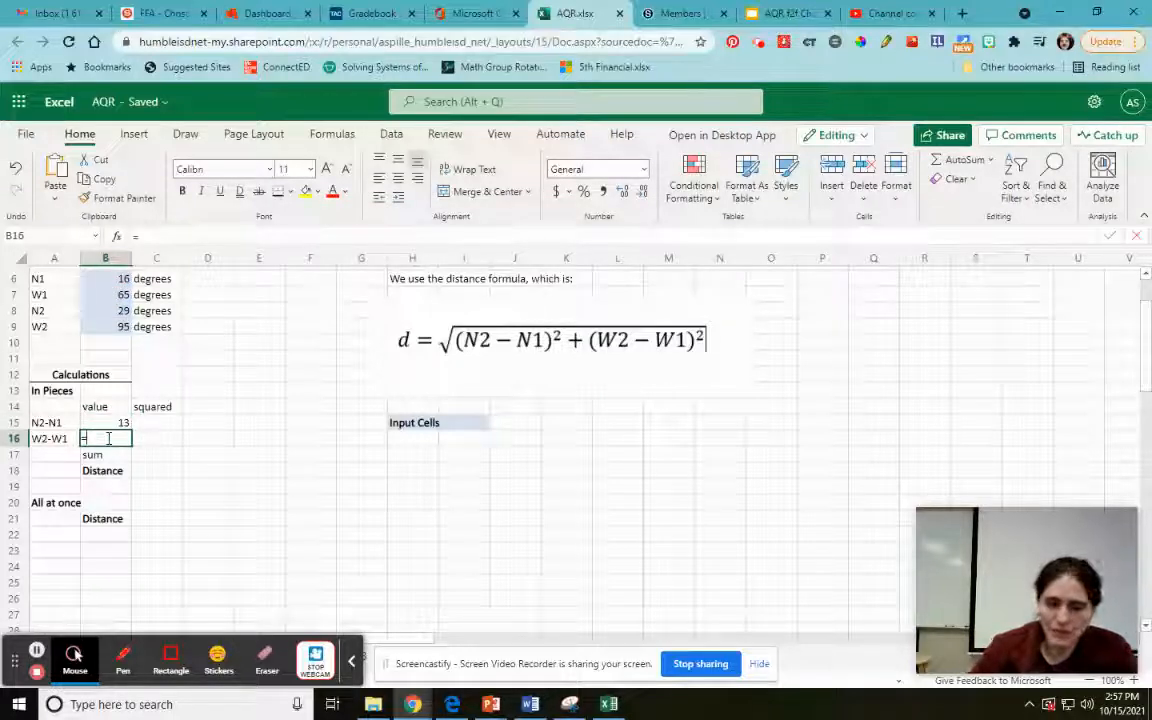
{"action": "left_click", "coordinate": [102, 329]}
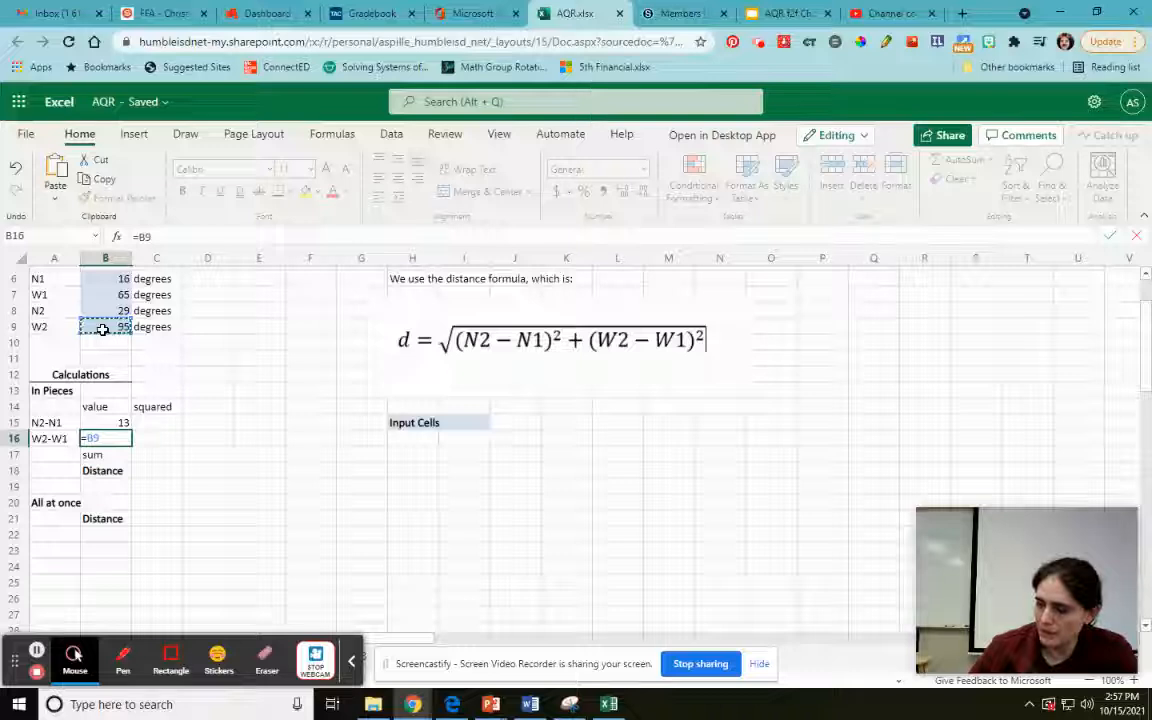
{"action": "type", "text": "-"}
{"action": "left_click", "coordinate": [90, 294]}
{"action": "key", "text": "Return"}
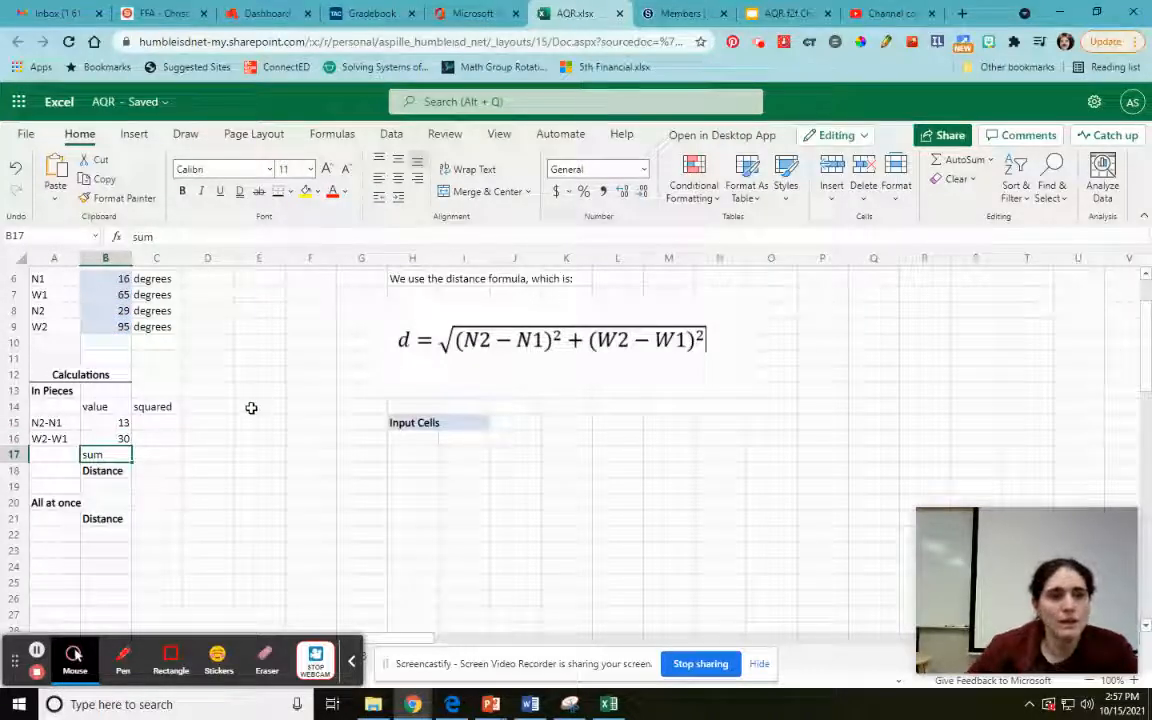
Square the N2-N1 difference in cell C15 with the formula =B15^2
{"action": "left_click", "coordinate": [162, 425]}
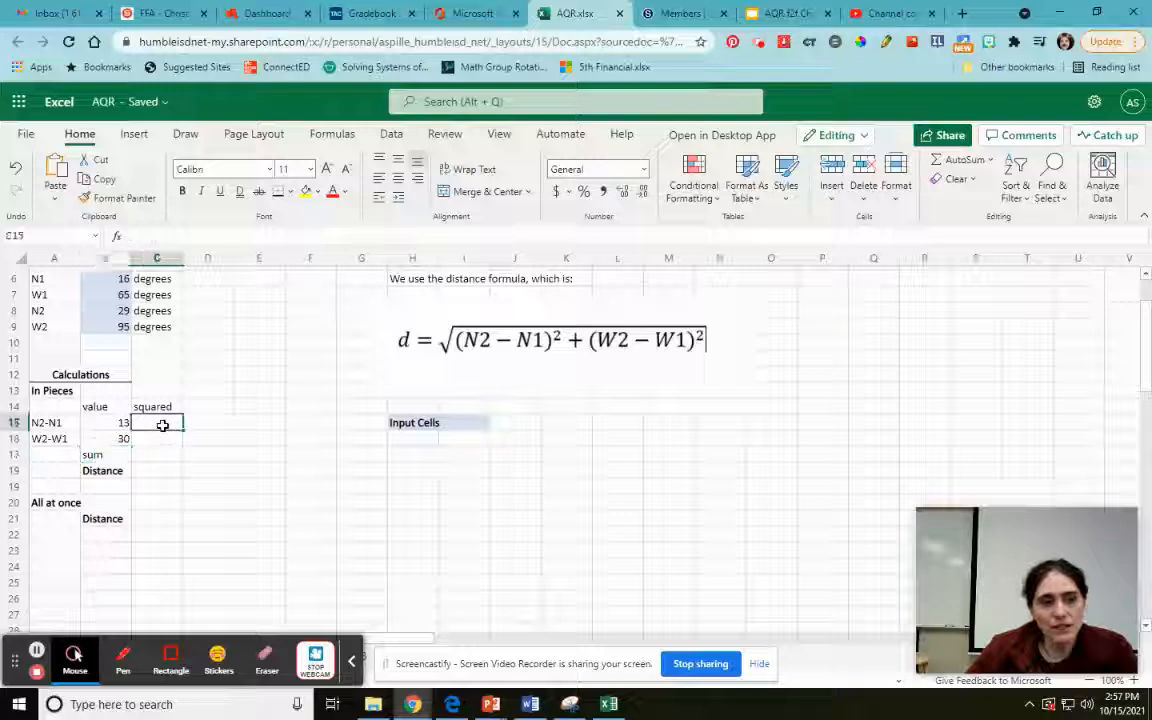
{"action": "type", "text": "="}
{"action": "left_click", "coordinate": [100, 422]}
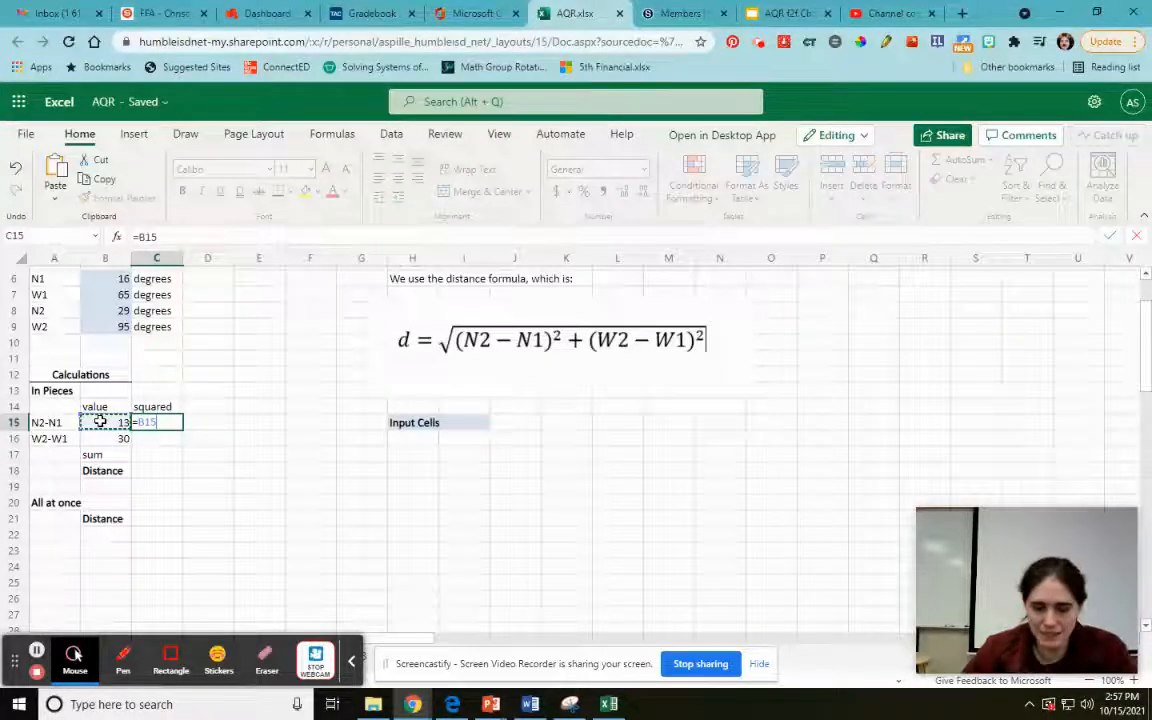
{"action": "type", "text": "^2"}
{"action": "key", "text": "Return"}
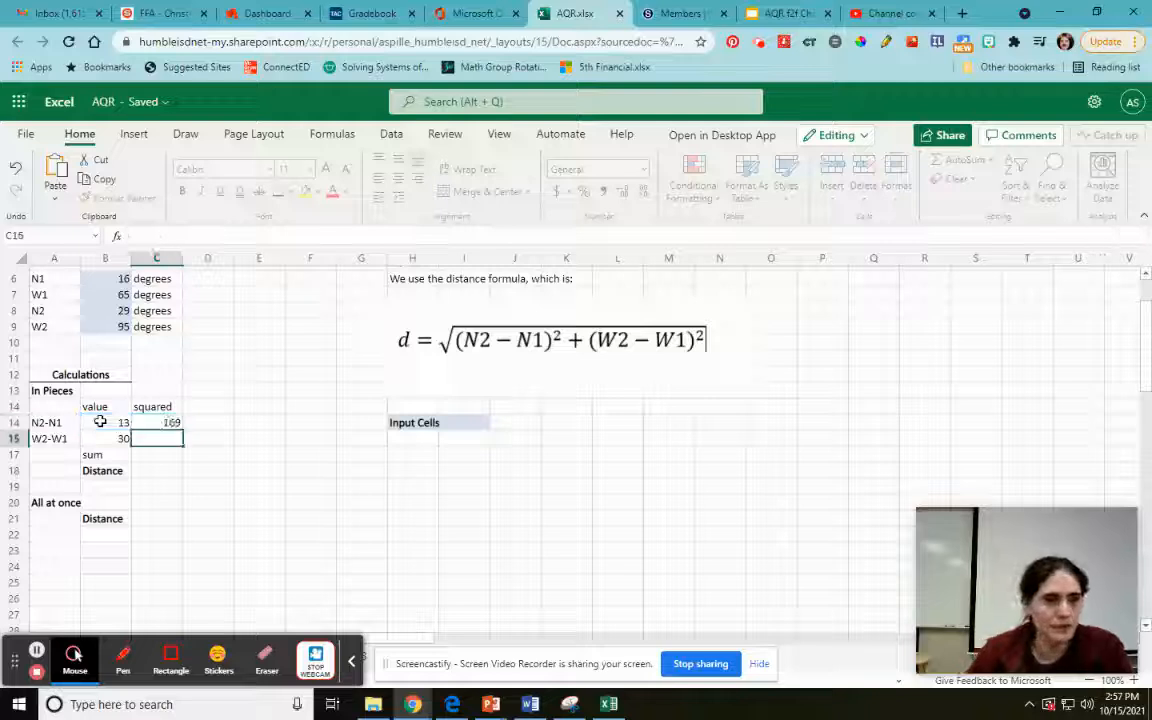
Square the W2-W1 difference in cell C16 with the formula =B16^2
{"action": "type", "text": "="}
{"action": "left_click", "coordinate": [107, 439]}
{"action": "type", "text": "^2"}
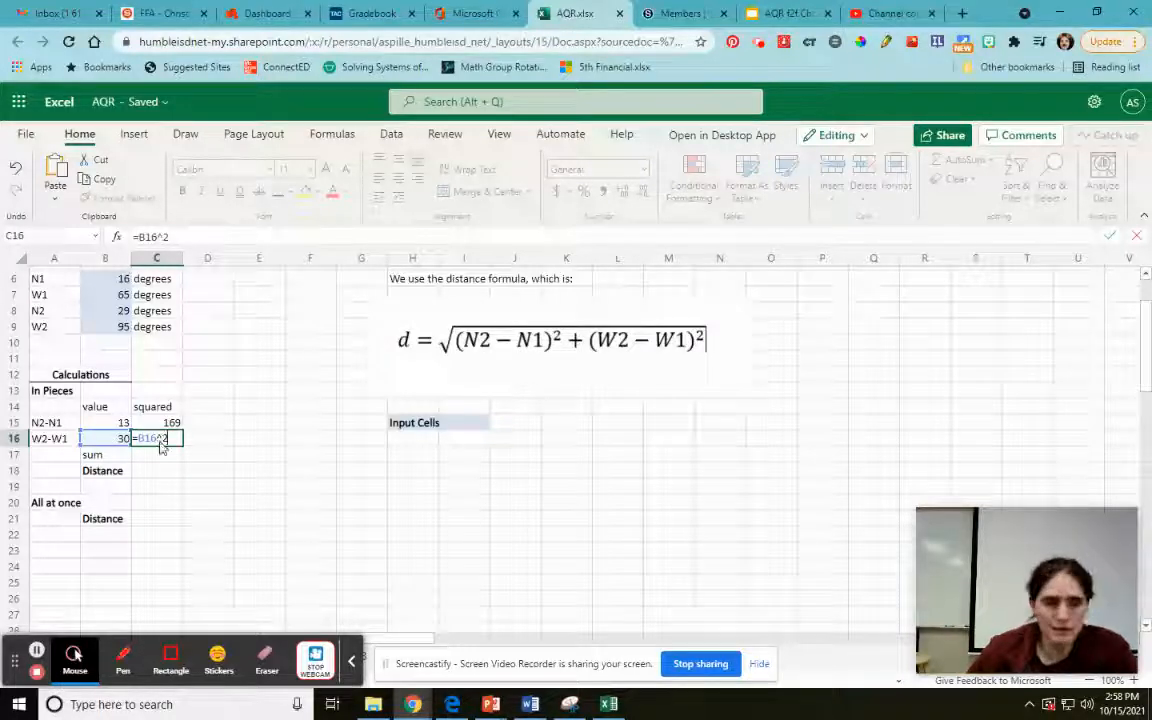
{"action": "key", "text": "Return"}
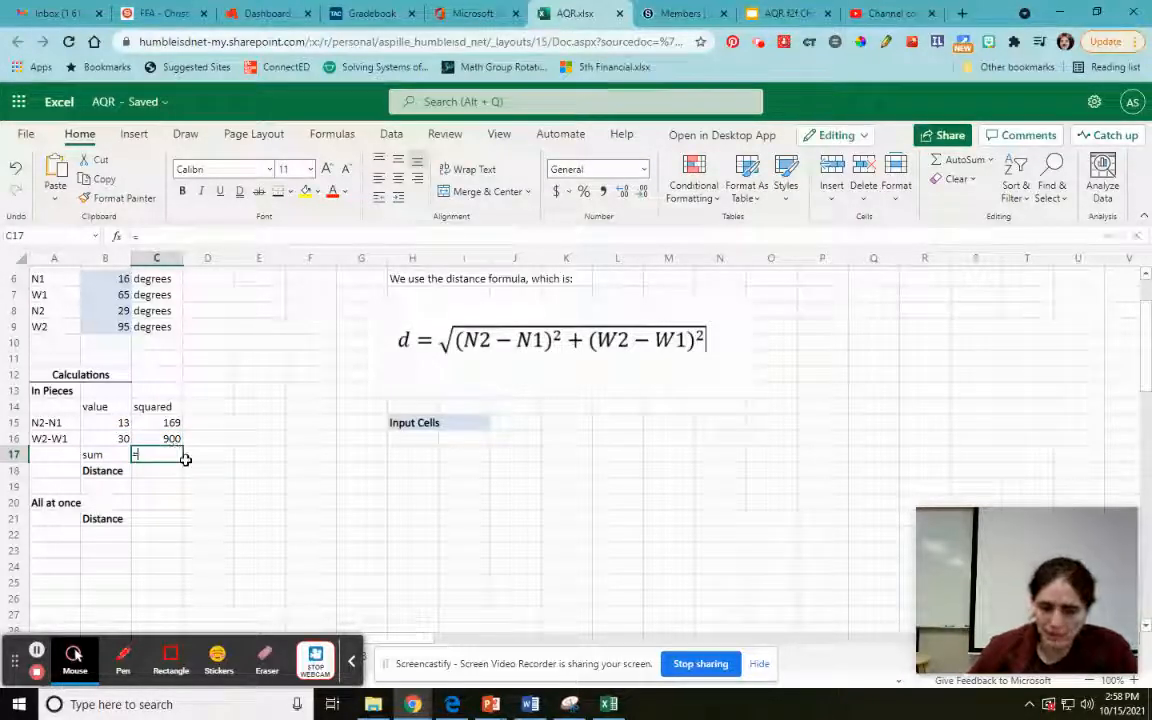
Add the two squared differences in the sum cell C17 with the formula =C15+C16
{"action": "type", "text": "="}
{"action": "left_click", "coordinate": [147, 422]}
{"action": "type", "text": "+"}
{"action": "left_click", "coordinate": [150, 437]}
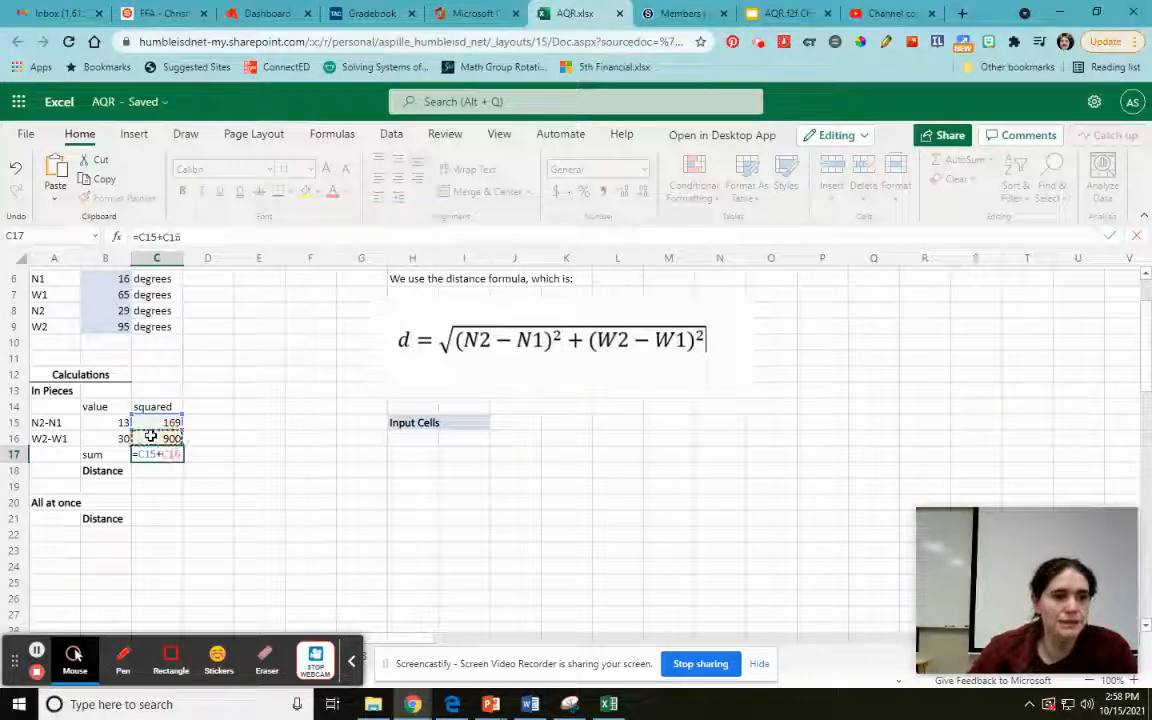
{"action": "key", "text": "Return"}
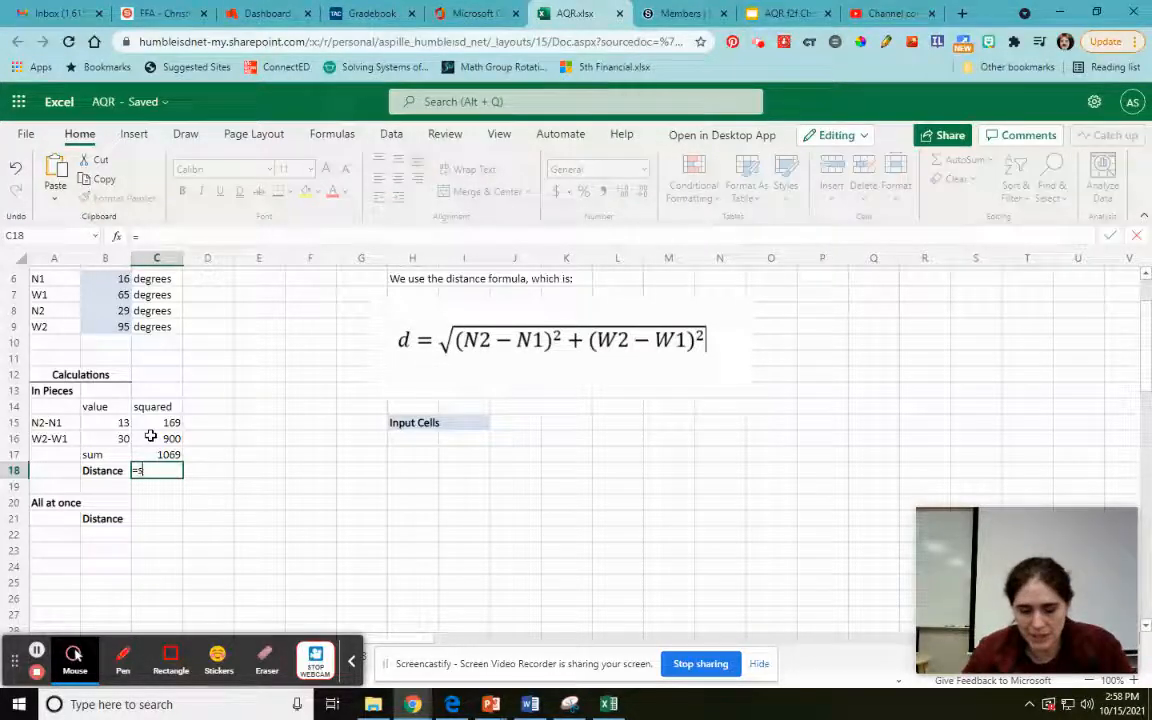
Calculate the In Pieces distance in C18 with =sqrt(C17) and enter the unit "degrees" in D18
{"action": "type", "text": "sqrt("}
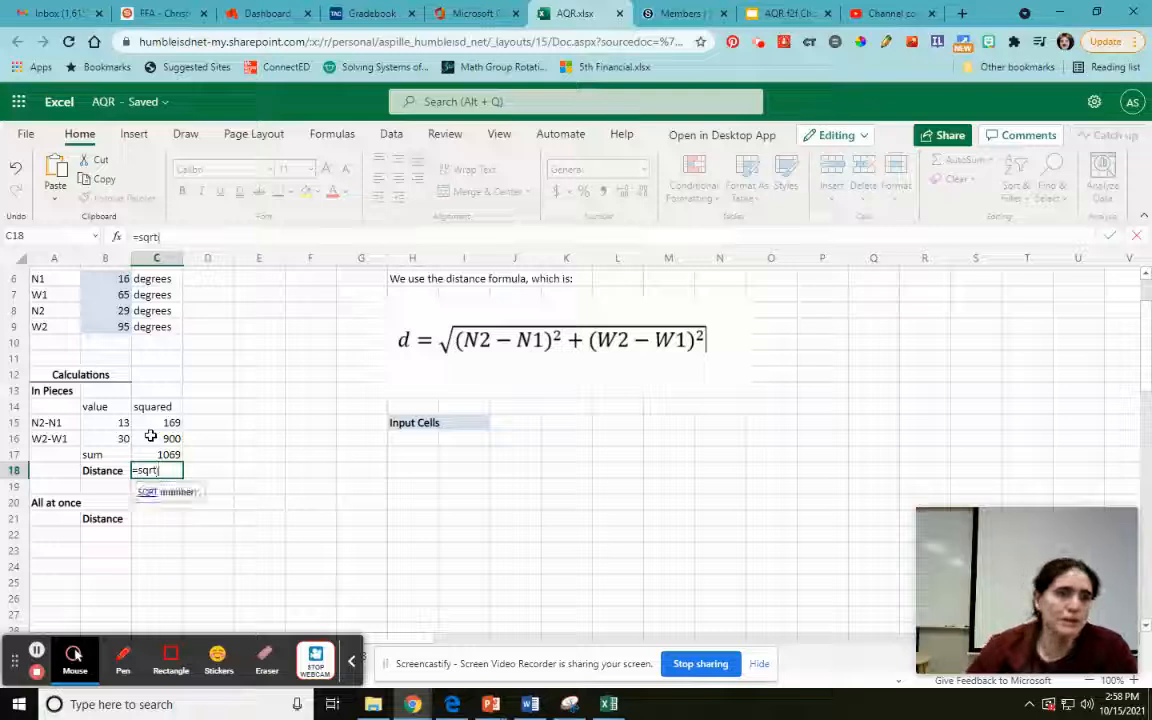
{"action": "left_click", "coordinate": [148, 454]}
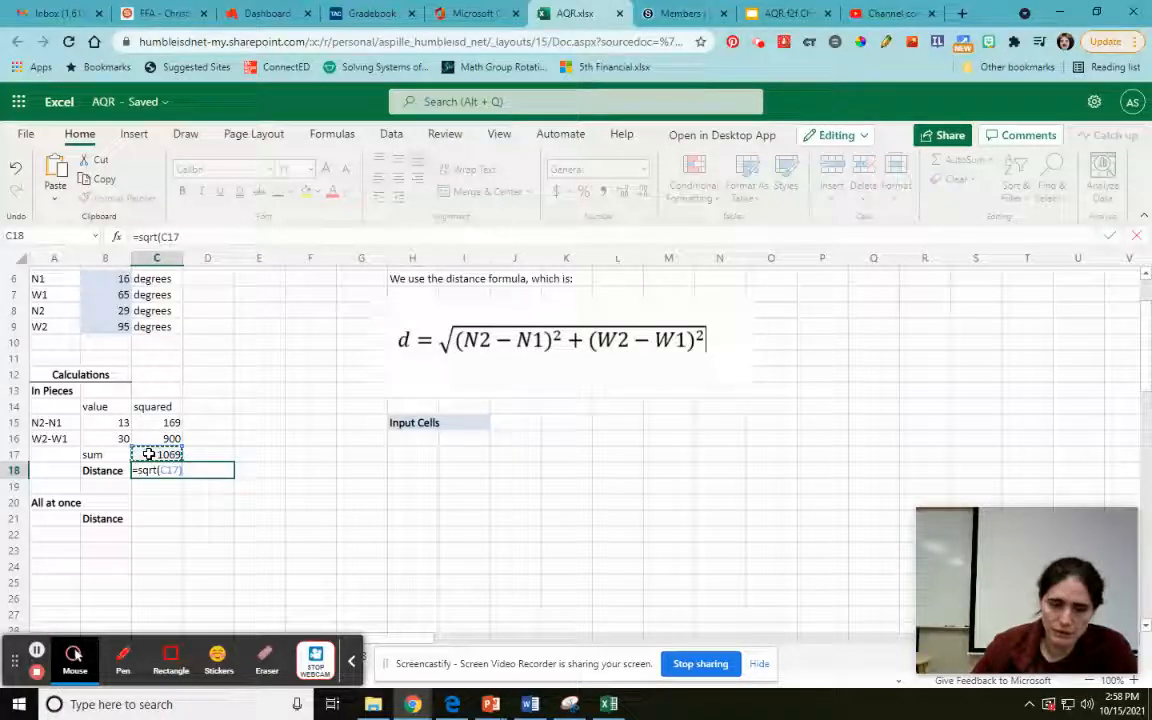
{"action": "key", "text": "Return"}
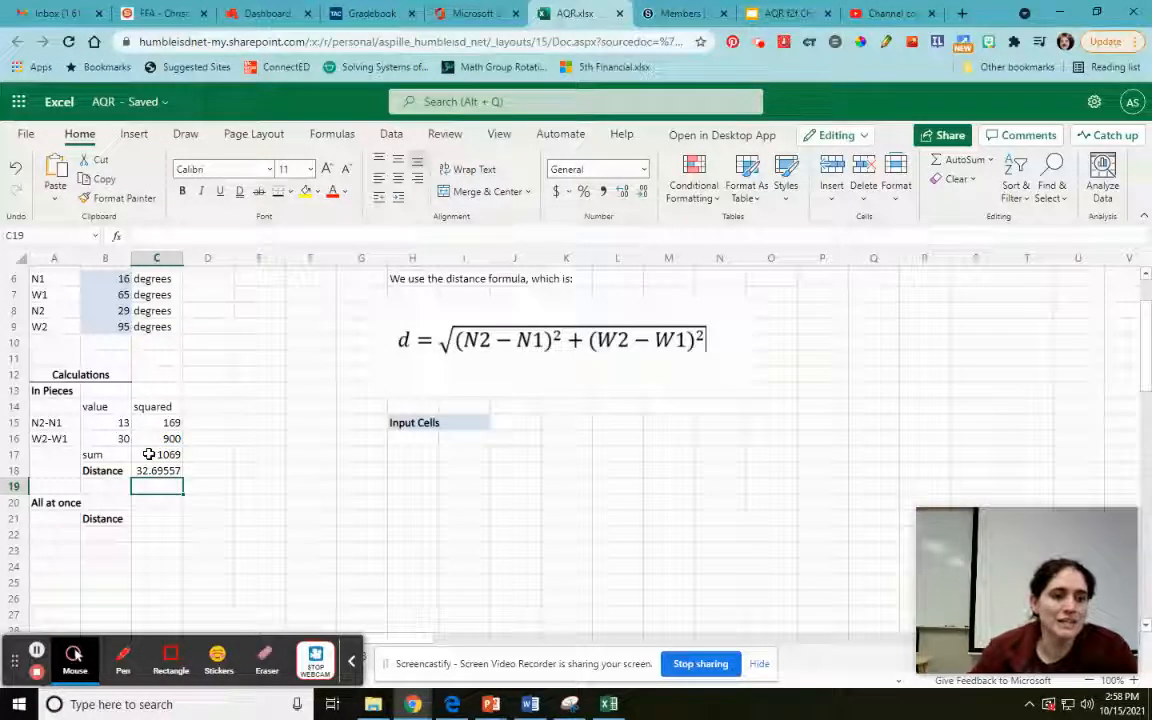
{"action": "left_click", "coordinate": [200, 470]}
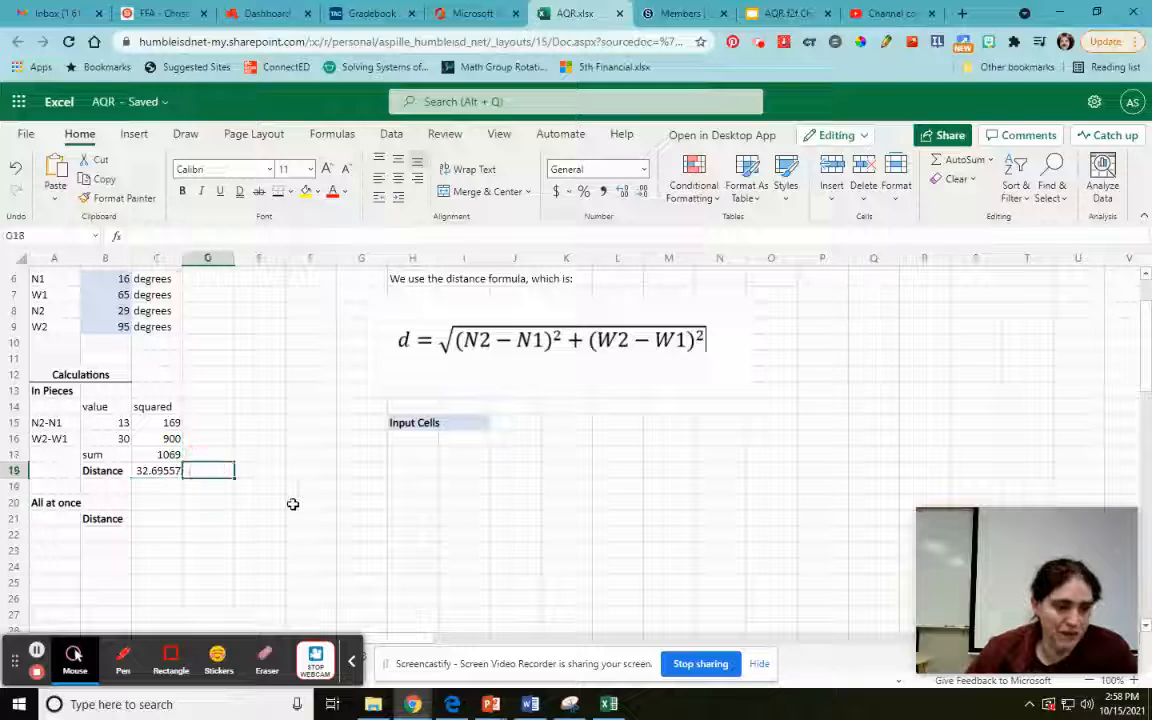
{"action": "type", "text": "degrees"}
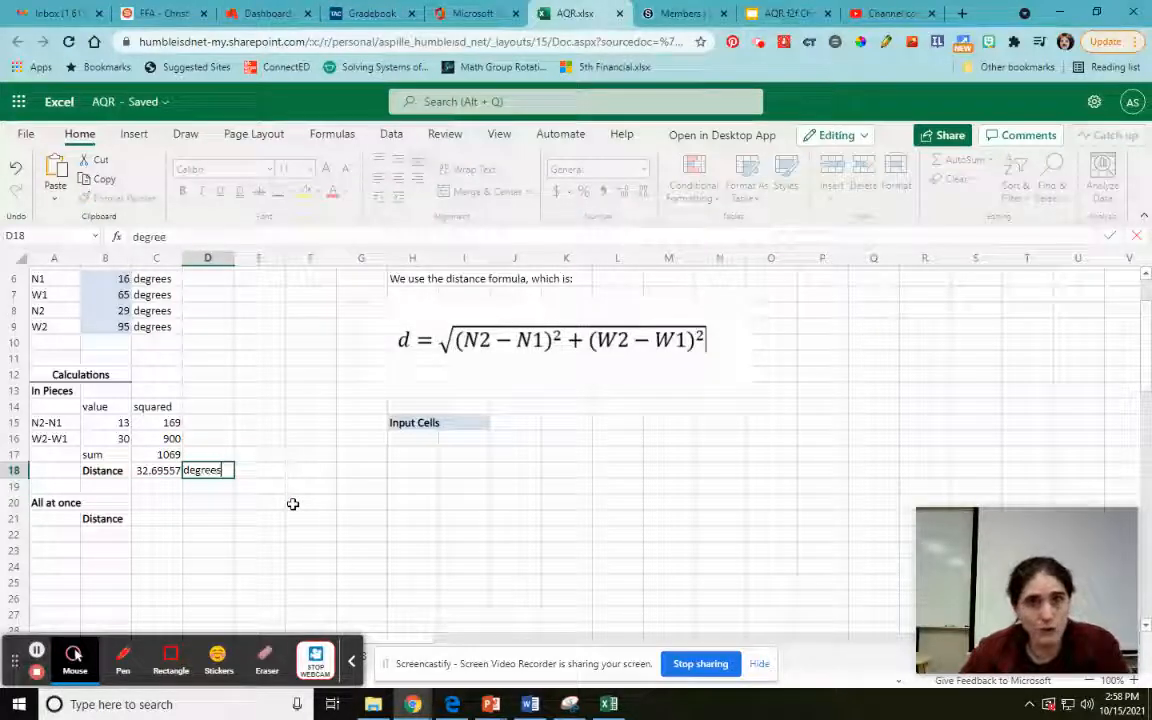
{"action": "left_click", "coordinate": [298, 518]}
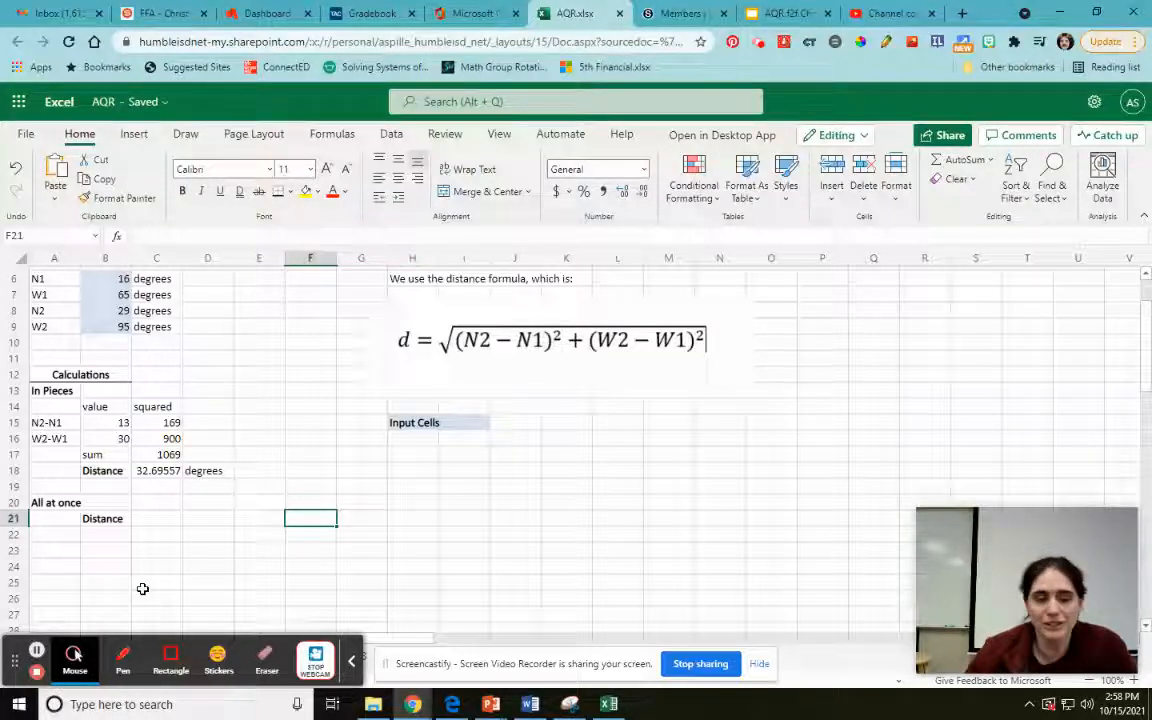
Calculate the All at once distance in C21 with =sqrt((B8-B6)^2+(B9-B7)^2) and enter the unit "degrees" in D21
{"action": "left_click", "coordinate": [150, 519]}
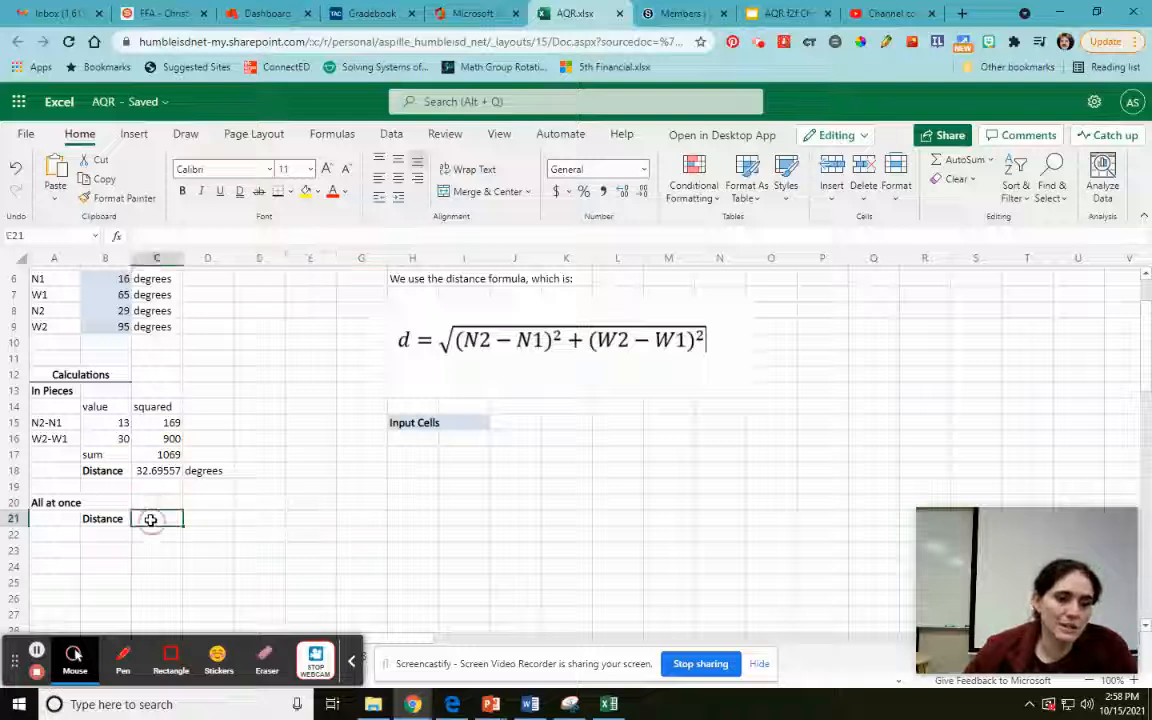
{"action": "type", "text": "=sqrt("}
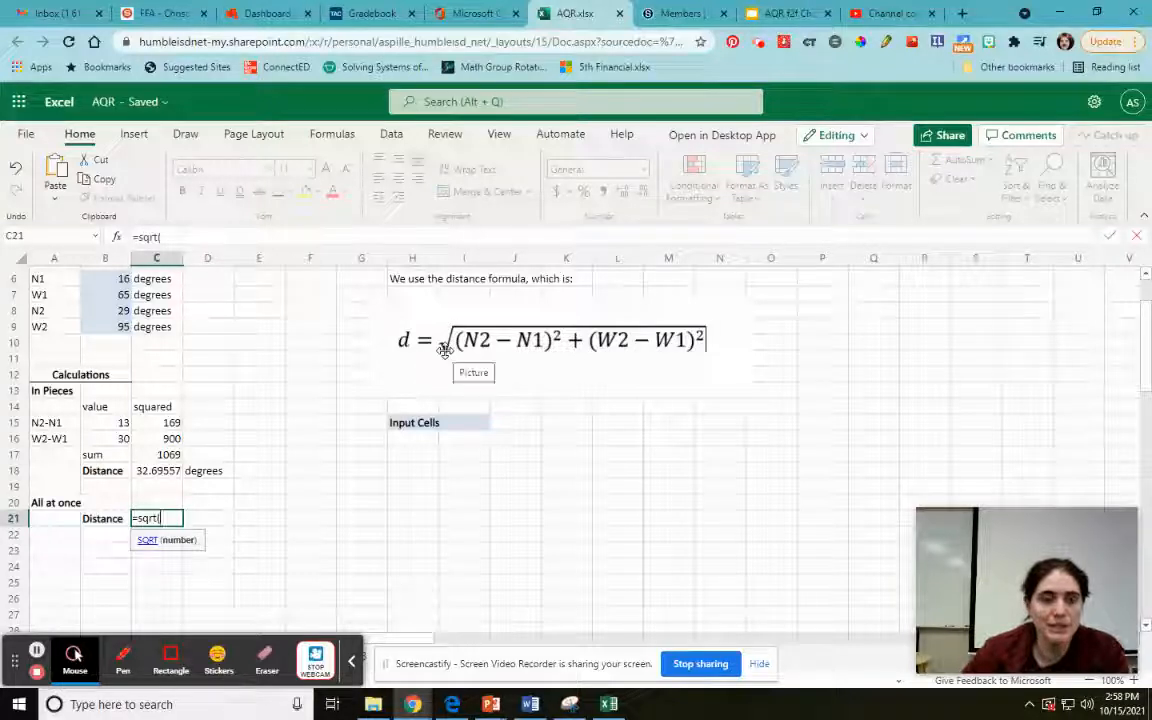
{"action": "type", "text": "("}
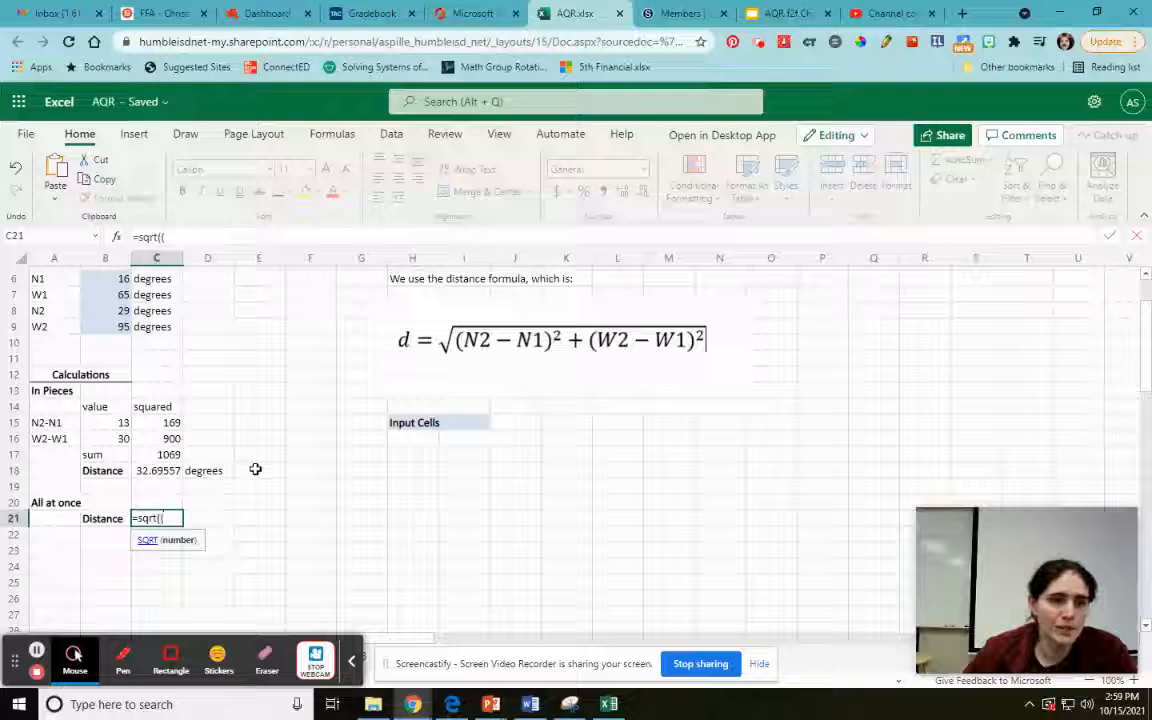
{"action": "left_click", "coordinate": [107, 313]}
{"action": "type", "text": "-"}
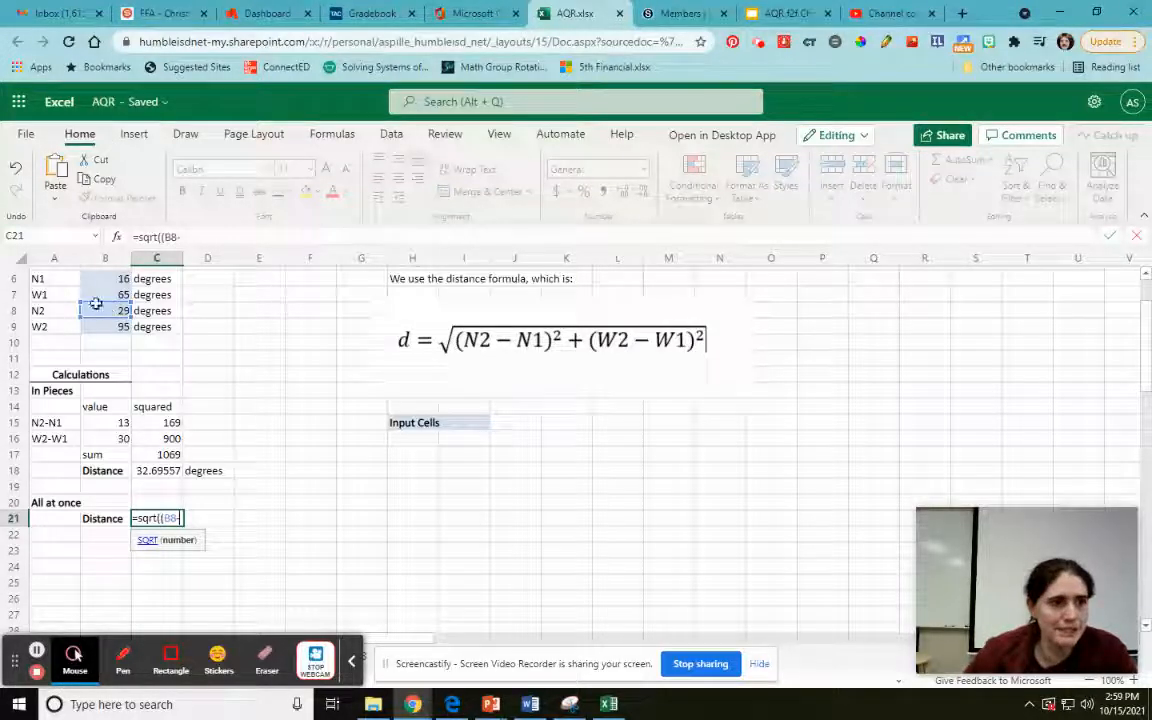
{"action": "left_click", "coordinate": [93, 279]}
{"action": "type", "text": ")"}
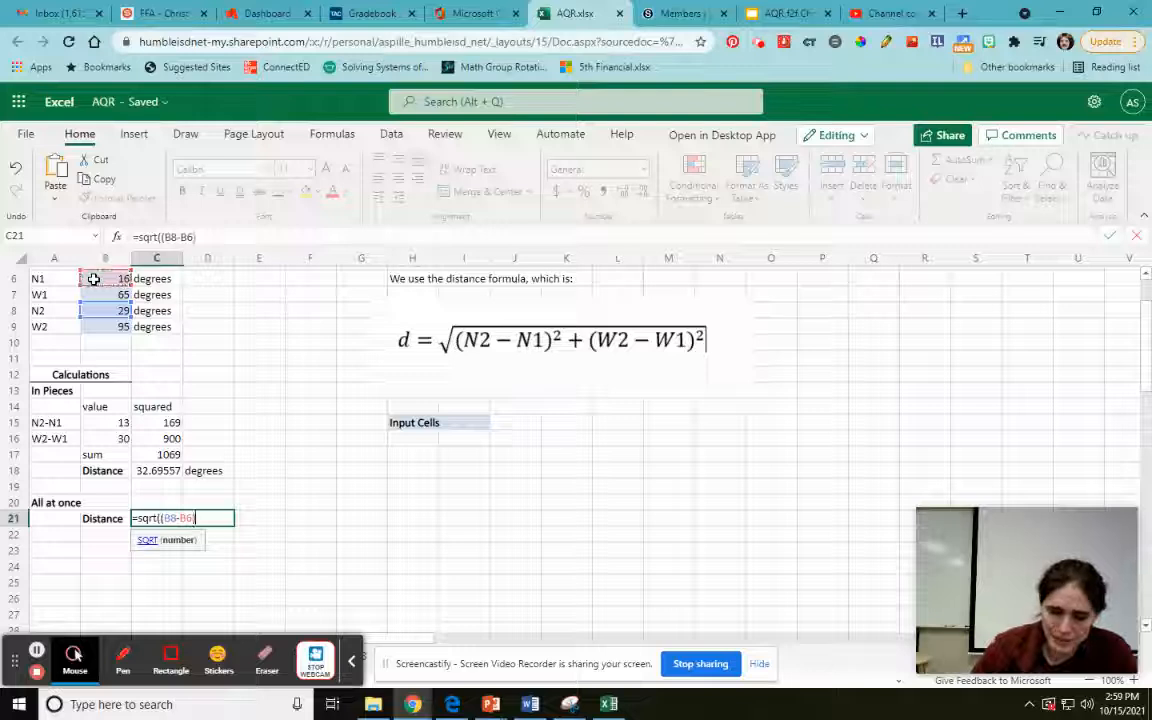
{"action": "type", "text": "^2+"}
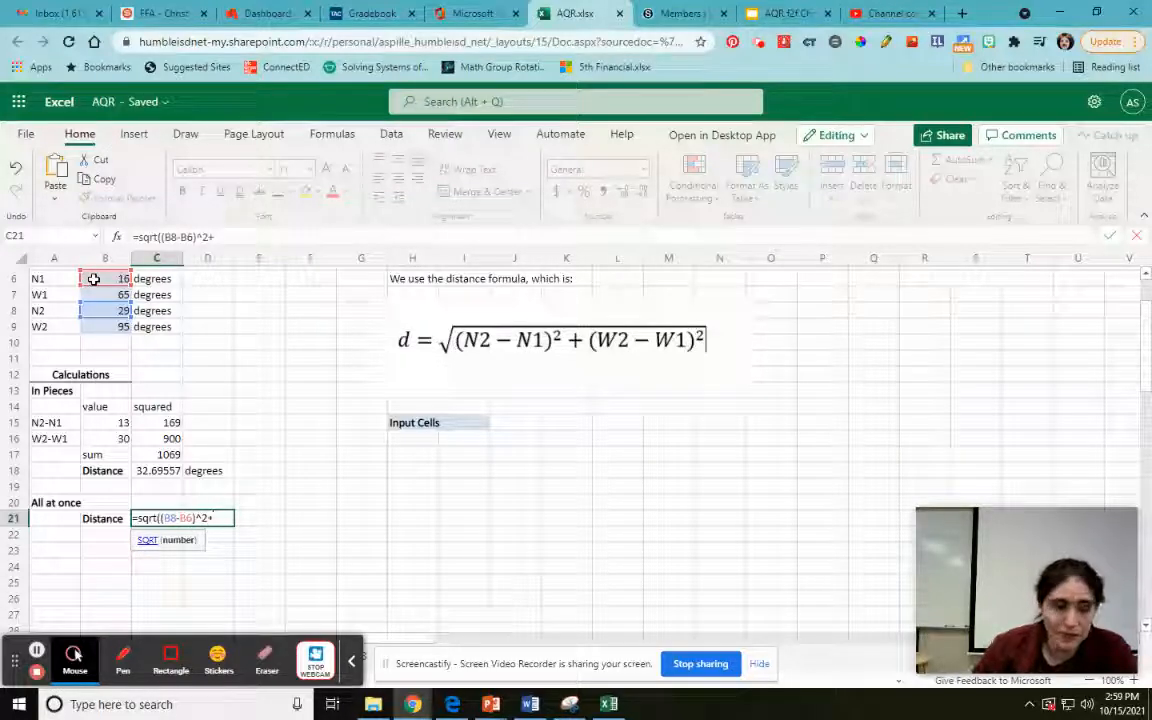
{"action": "type", "text": "("}
{"action": "left_click", "coordinate": [88, 327]}
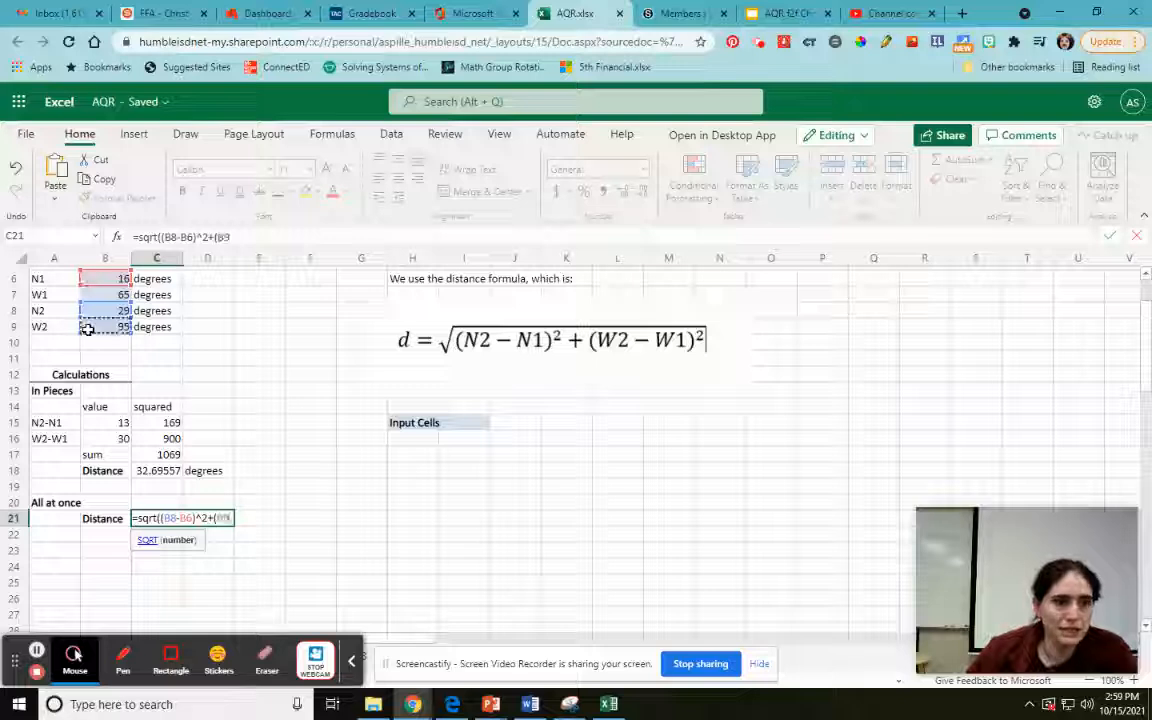
{"action": "type", "text": "-"}
{"action": "left_click", "coordinate": [108, 295]}
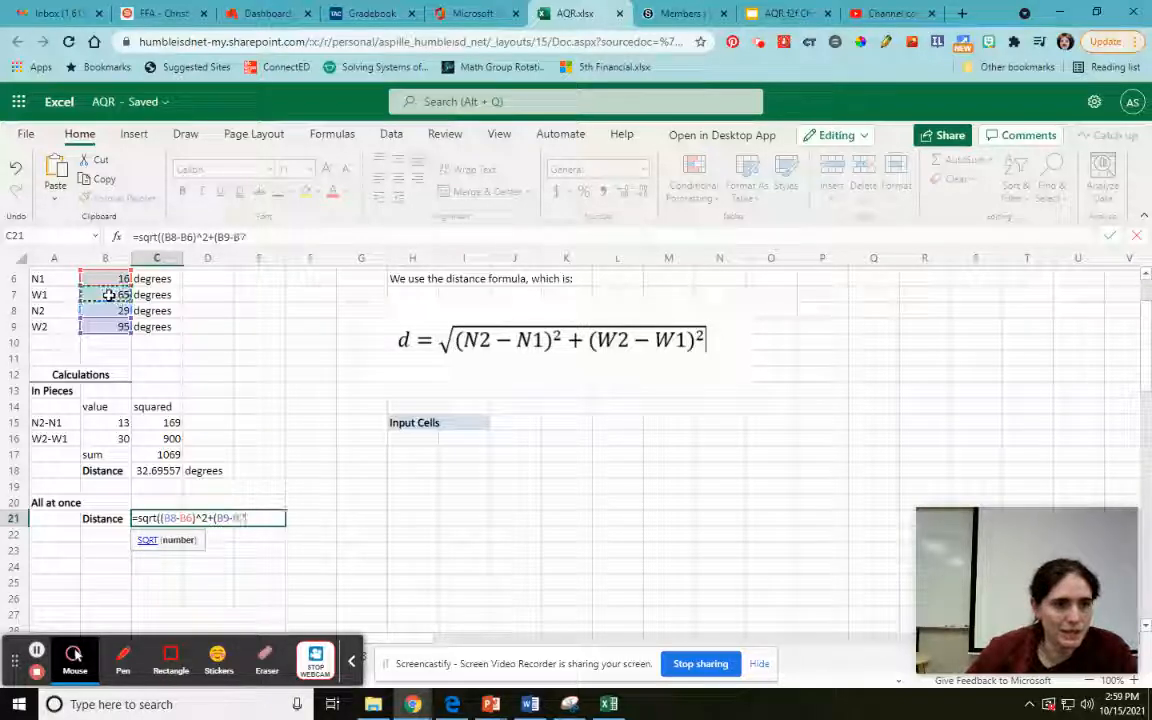
{"action": "type", "text": ")^"}
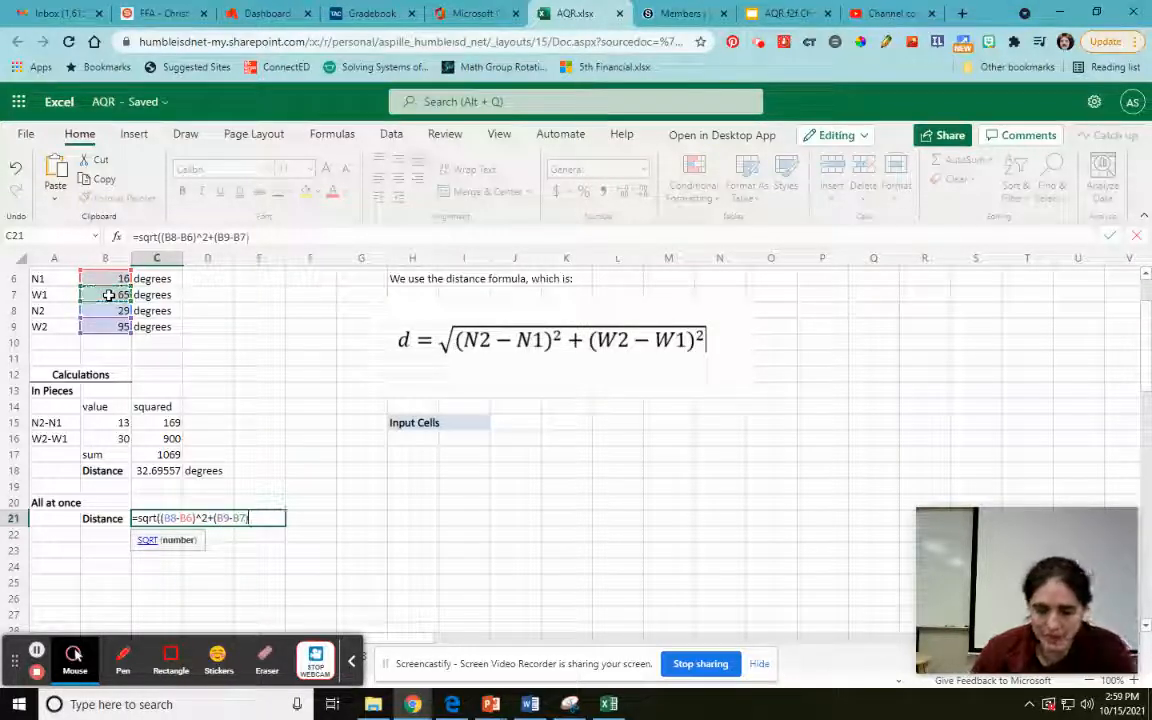
{"action": "type", "text": "2)"}
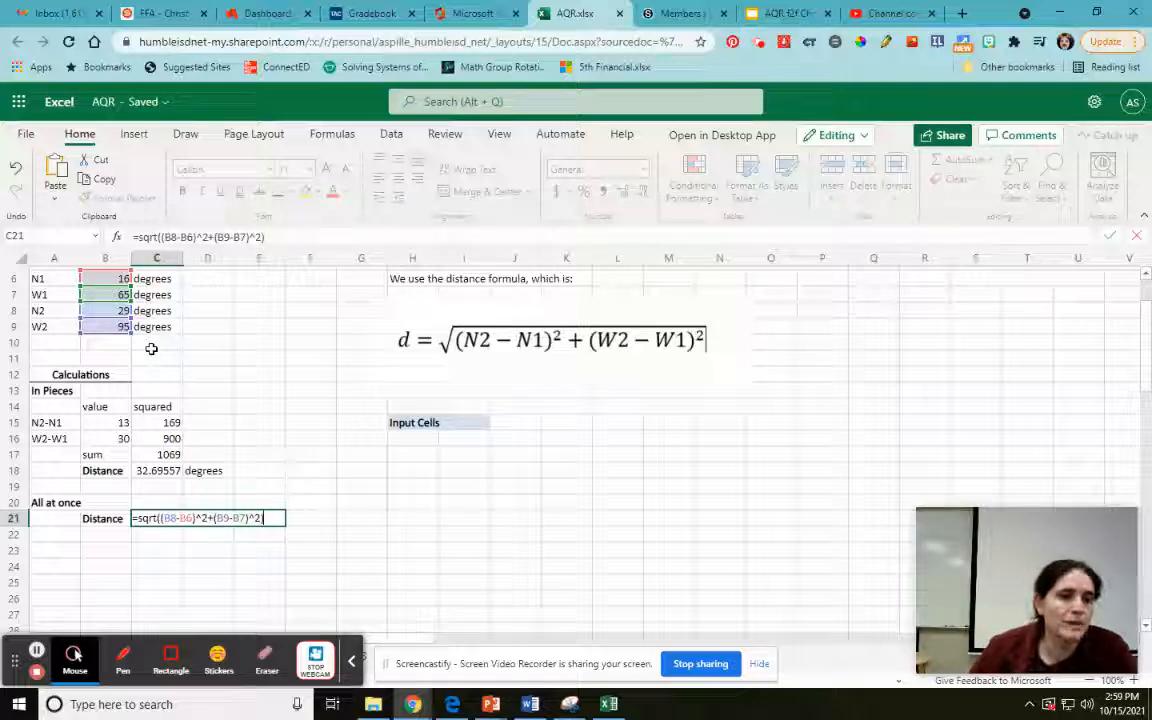
{"action": "key", "text": "Return"}
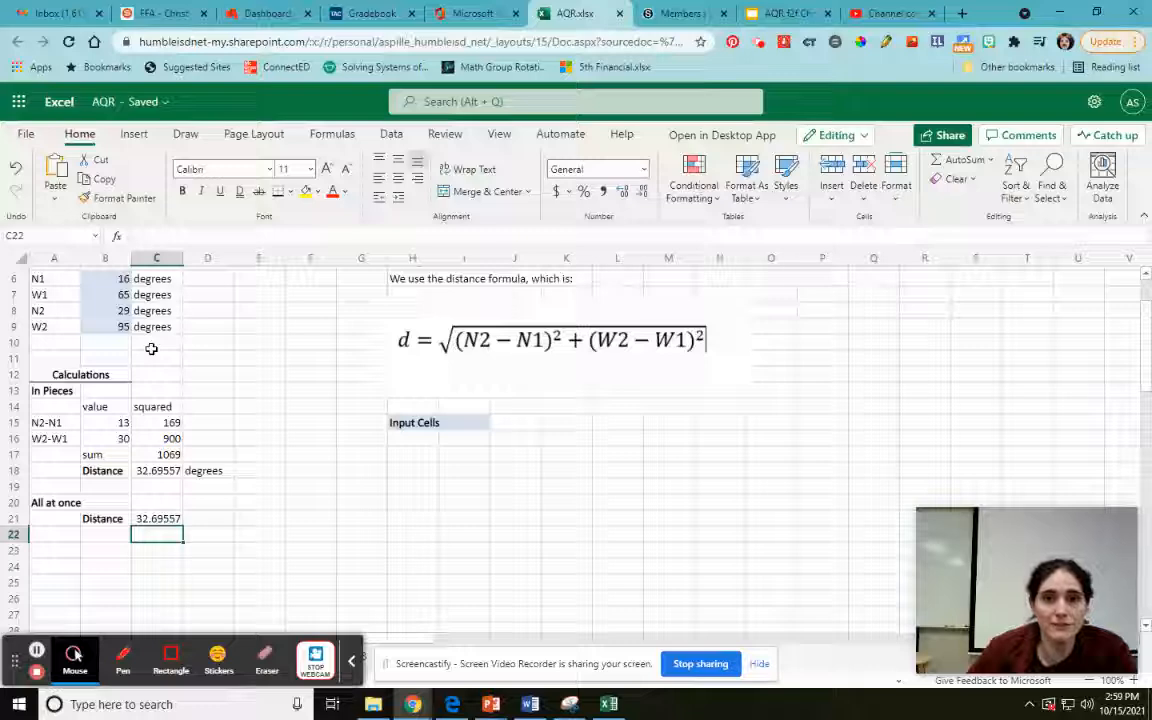
{"action": "left_click", "coordinate": [197, 517]}
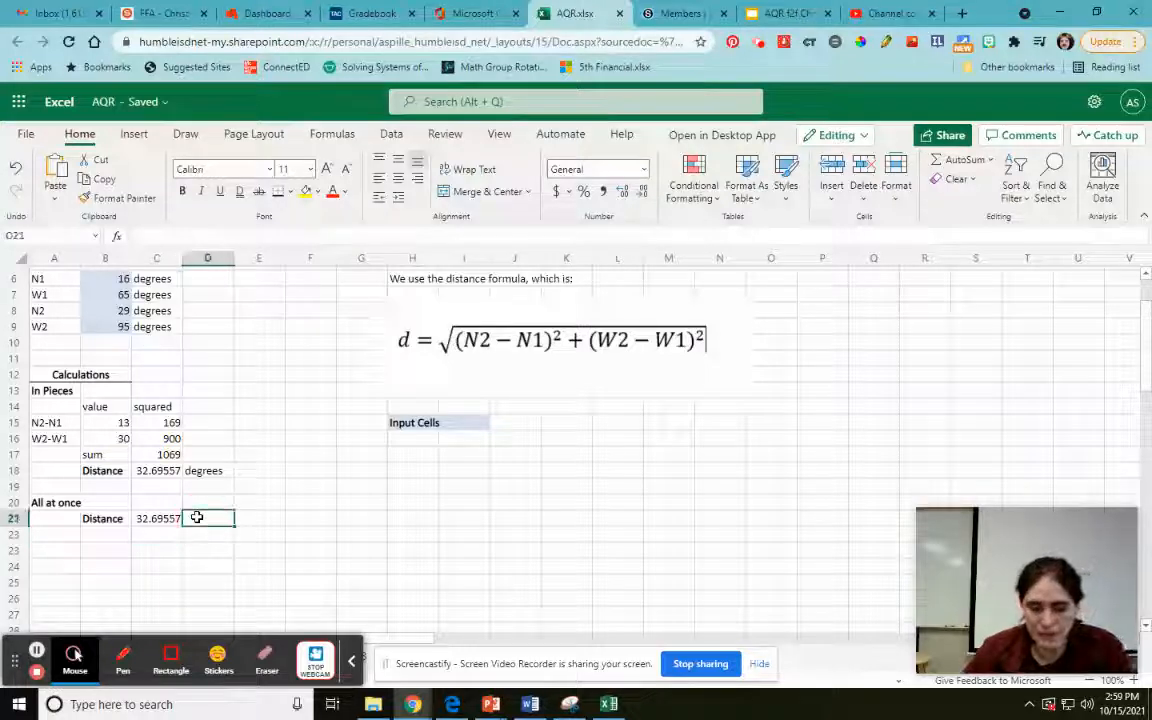
{"action": "type", "text": "degrees"}
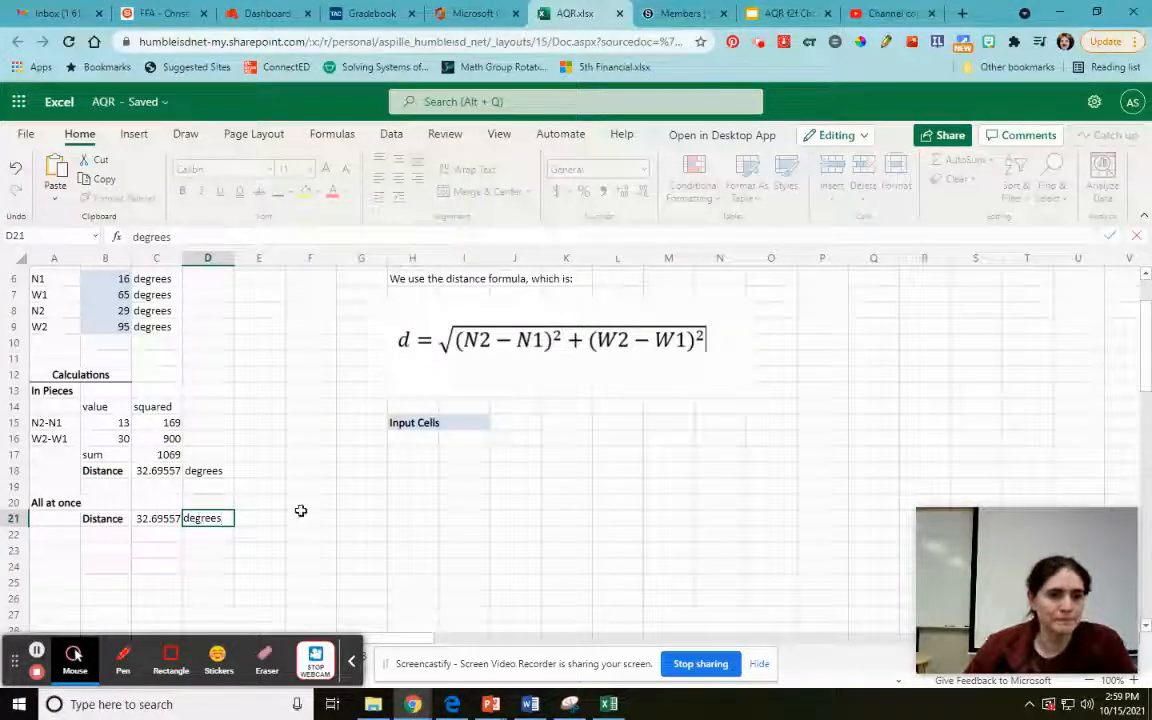
Enter the heading "Distance" in H19, merged and centered across H19:I19, in bold with a bottom border
{"action": "left_click", "coordinate": [454, 527]}
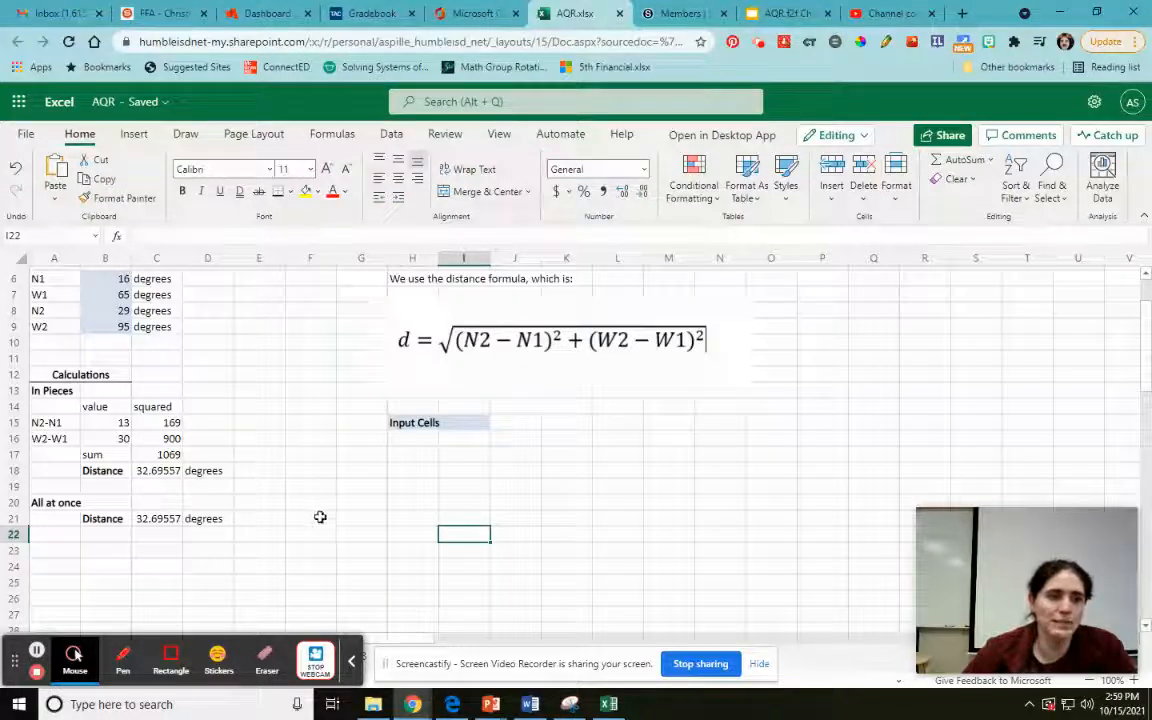
{"action": "left_click", "coordinate": [402, 487]}
{"action": "type", "text": "Distance"}
{"action": "key", "text": "Return"}
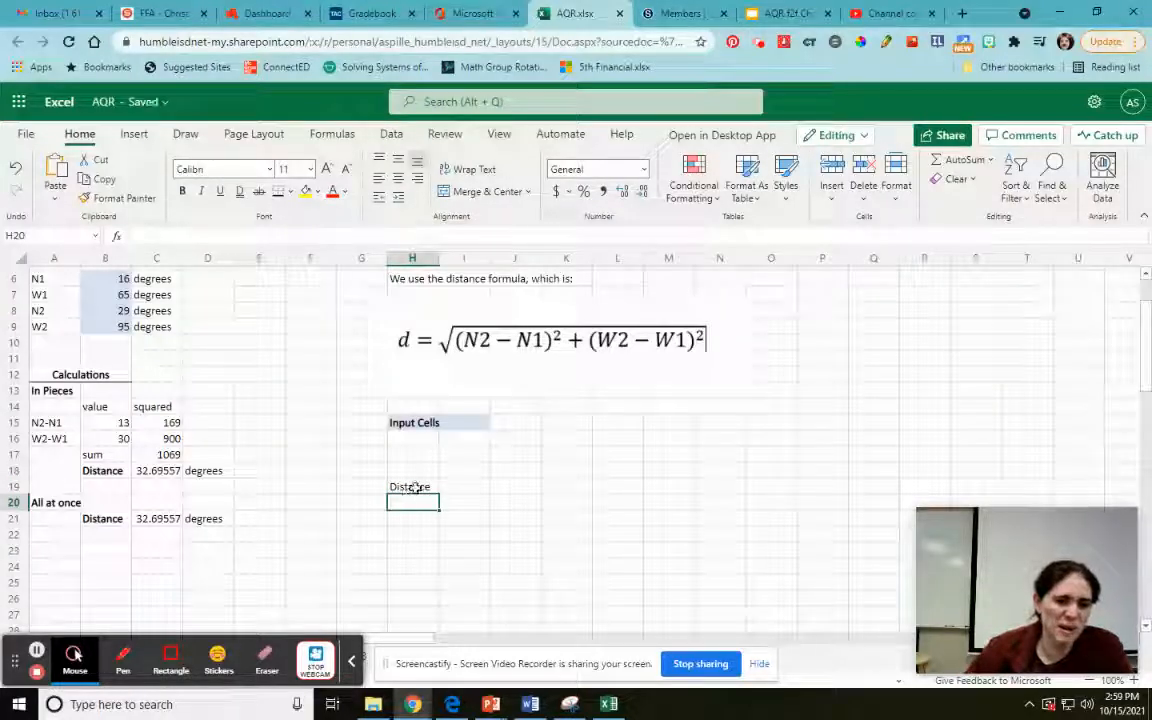
{"action": "left_click_drag", "start_coordinate": [412, 487], "coordinate": [442, 485]}
{"action": "left_click", "coordinate": [482, 191]}
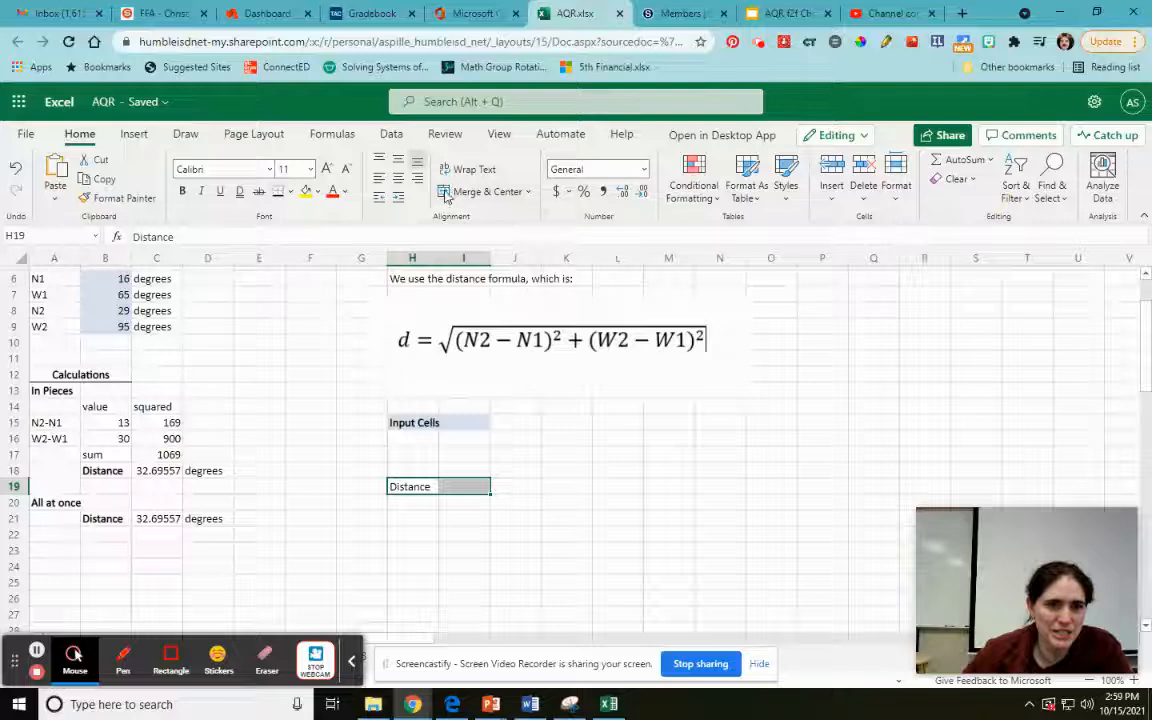
{"action": "left_click", "coordinate": [184, 193]}
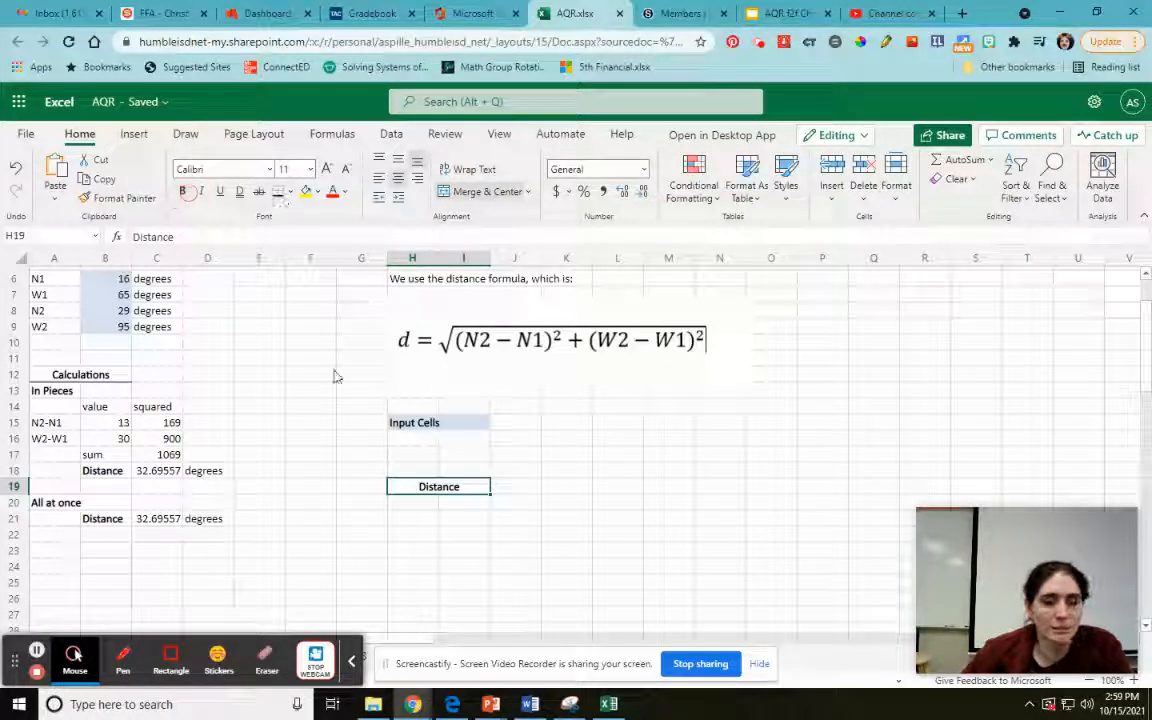
Link H20 to the All at once distance with =C21 and enter the unit "degrees" in I20
{"action": "left_click", "coordinate": [410, 503]}
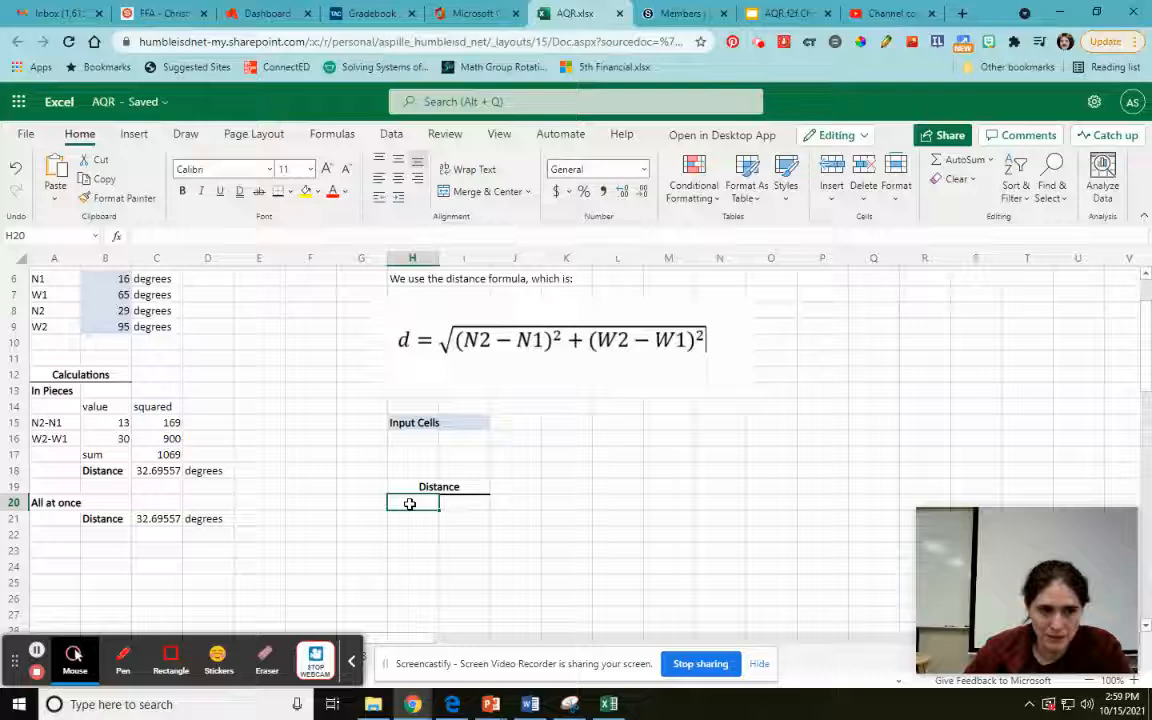
{"action": "type", "text": "="}
{"action": "left_click", "coordinate": [143, 520]}
{"action": "key", "text": "Return"}
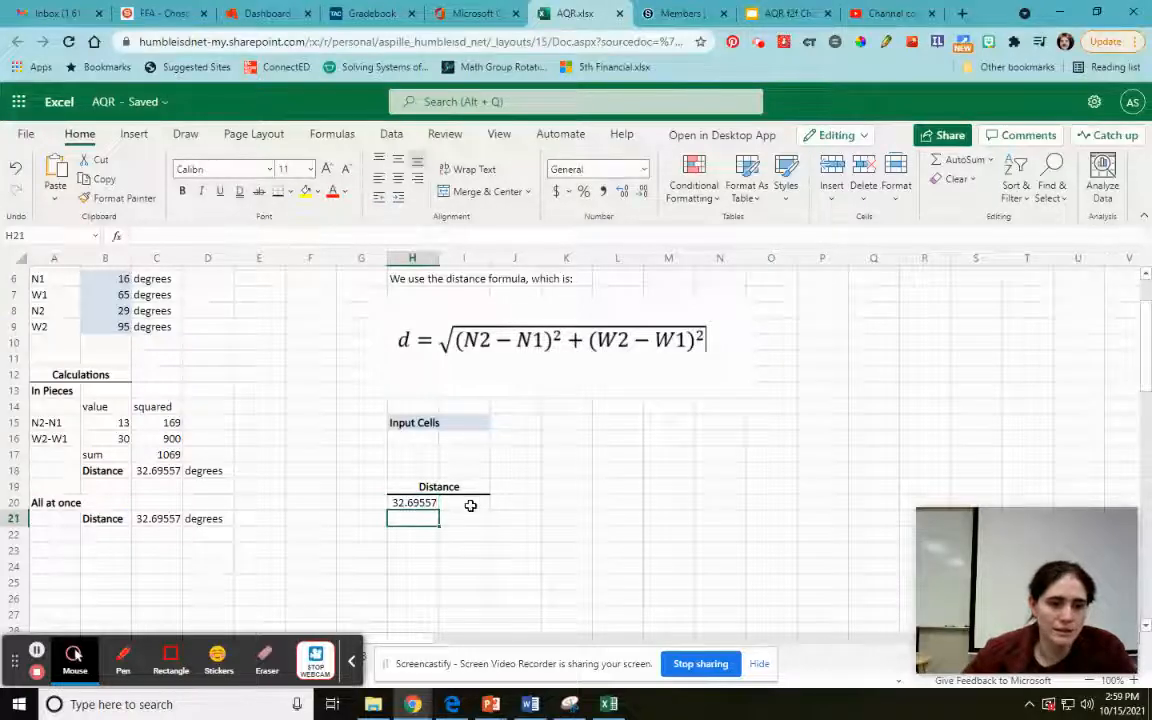
{"action": "left_click", "coordinate": [467, 504]}
{"action": "type", "text": "degrees"}
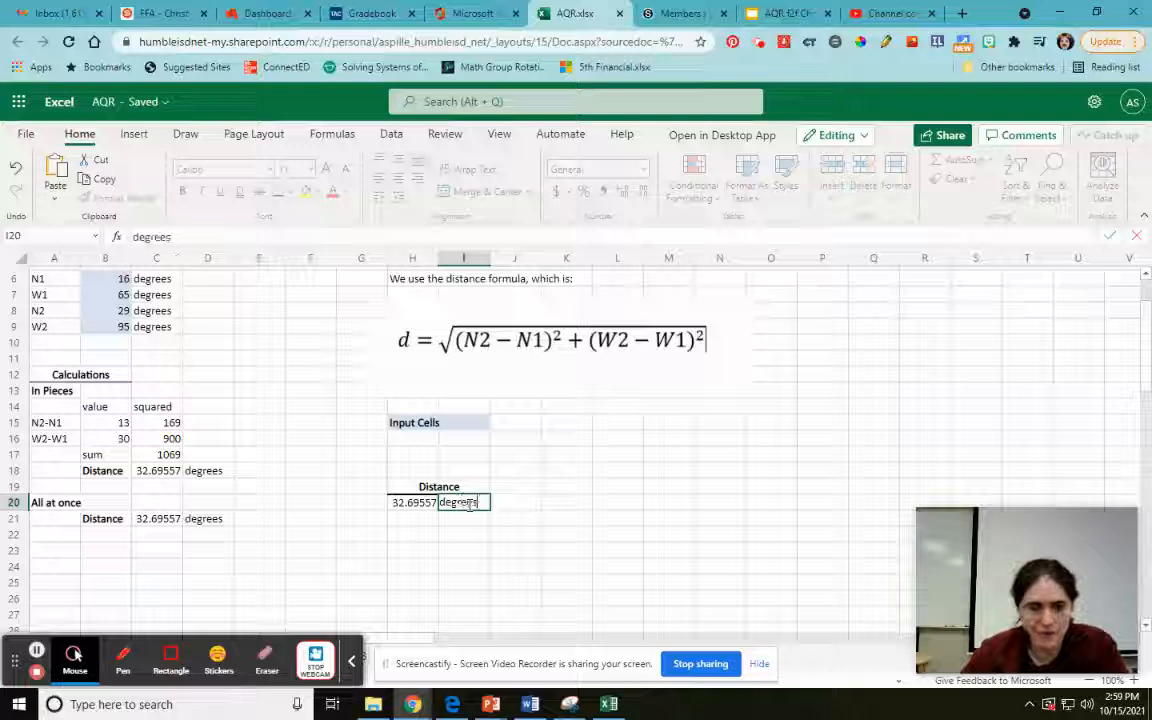
Convert the distance from degrees in H21 with =H20*60 and enter the unit "nautical miles" in I21
{"action": "left_click", "coordinate": [408, 521]}
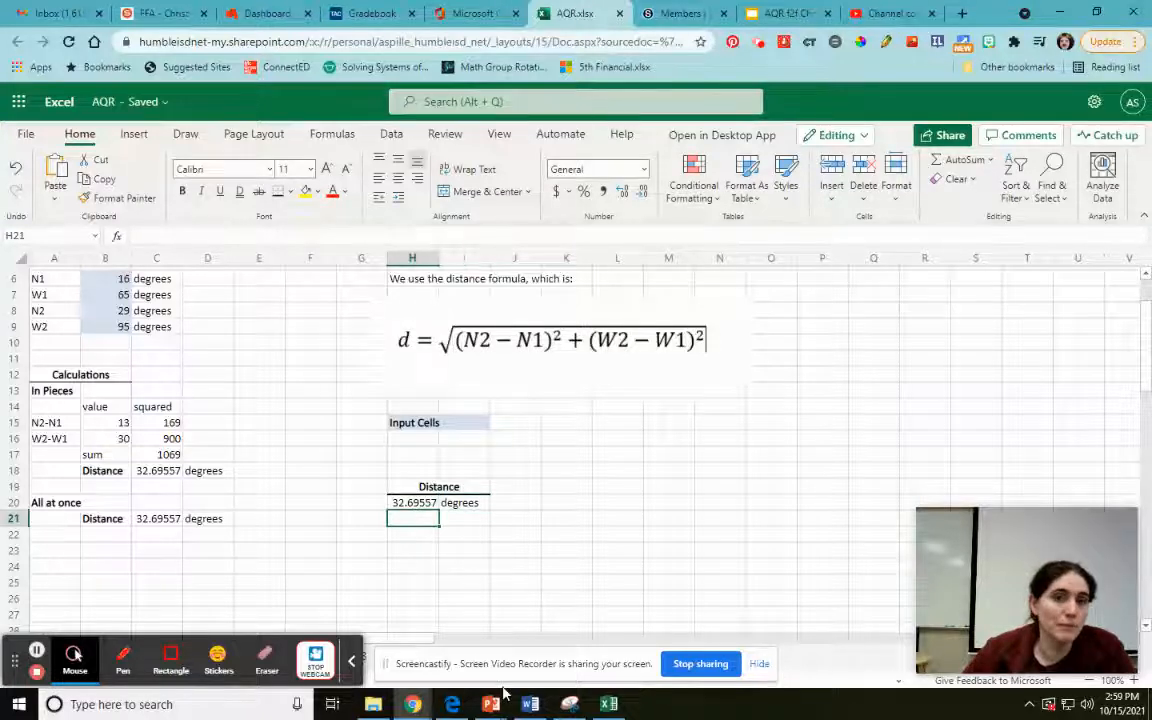
{"action": "type", "text": "="}
{"action": "left_click", "coordinate": [412, 503]}
{"action": "type", "text": "*60"}
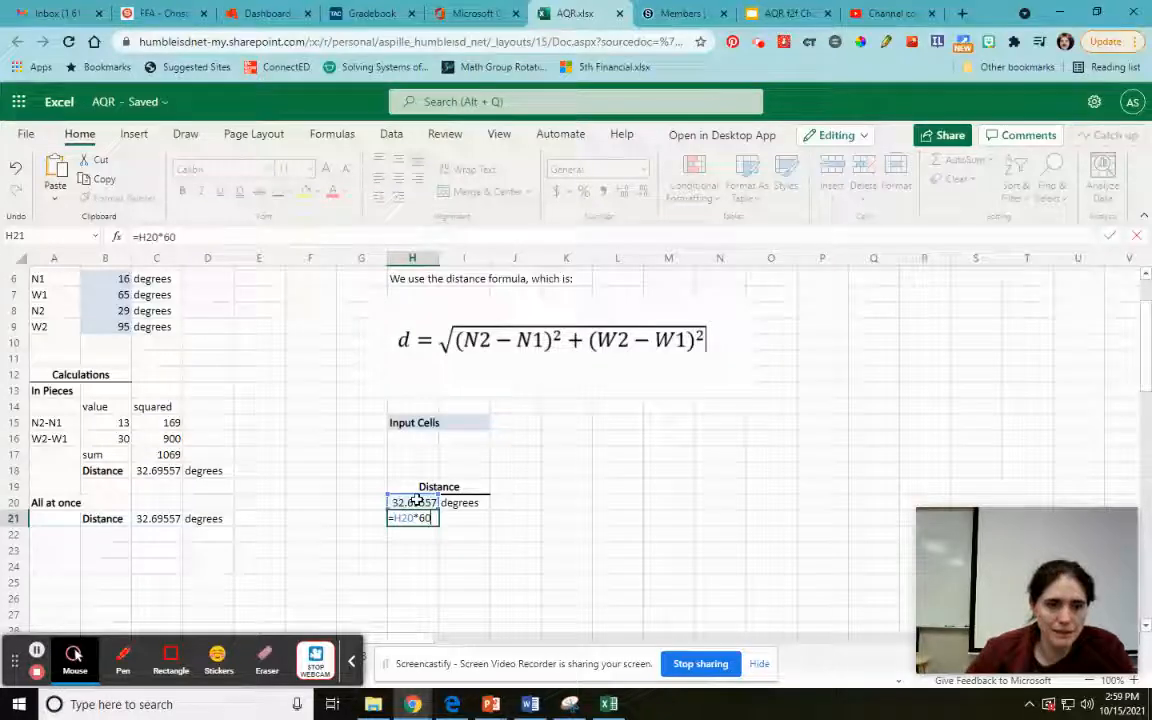
{"action": "key", "text": "Return"}
{"action": "left_click", "coordinate": [476, 520]}
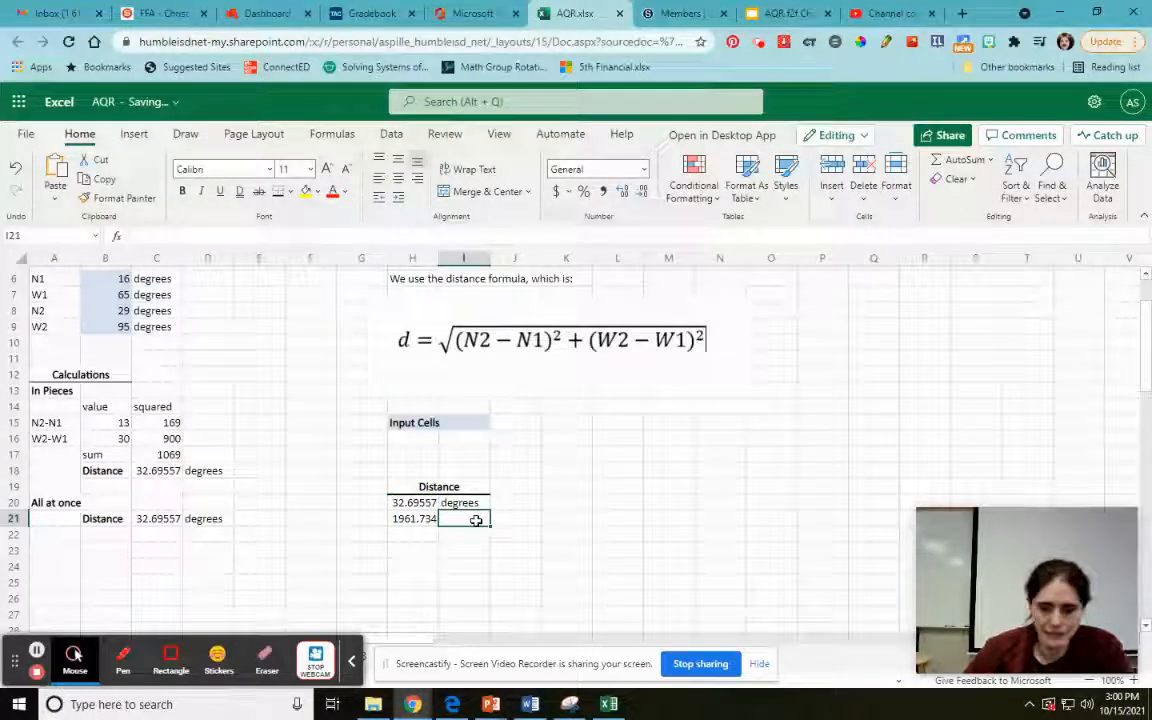
{"action": "type", "text": "nautical m"}
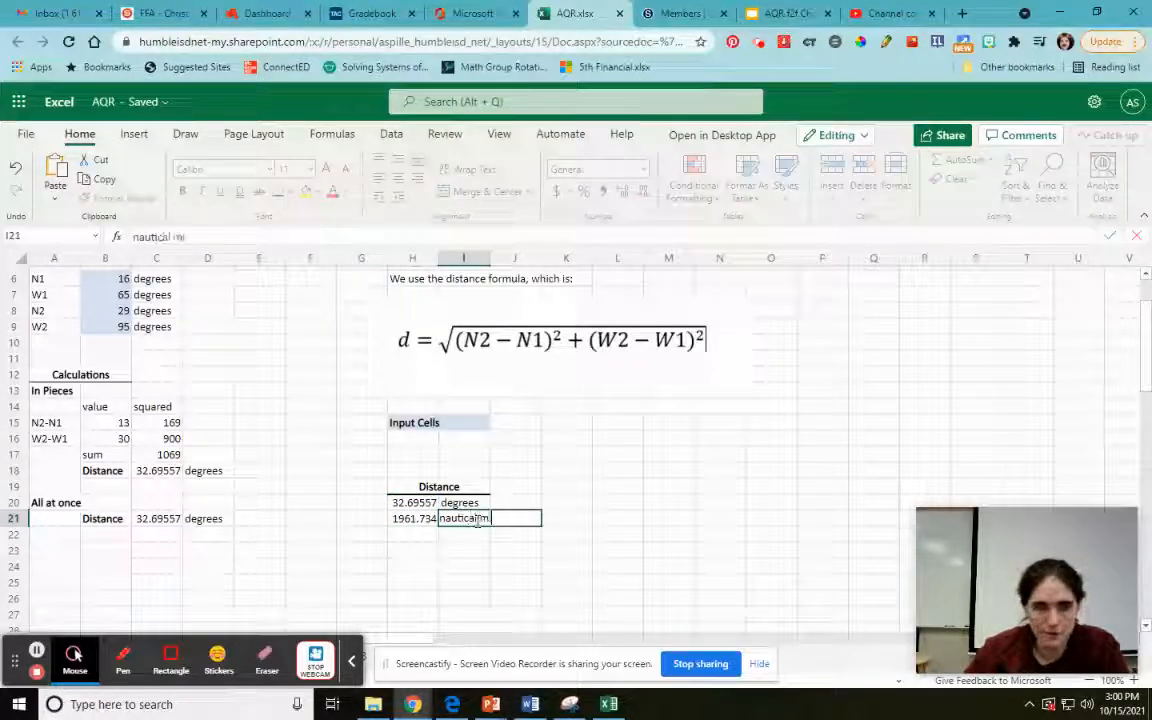
{"action": "type", "text": "iles"}
{"action": "left_click", "coordinate": [524, 568]}
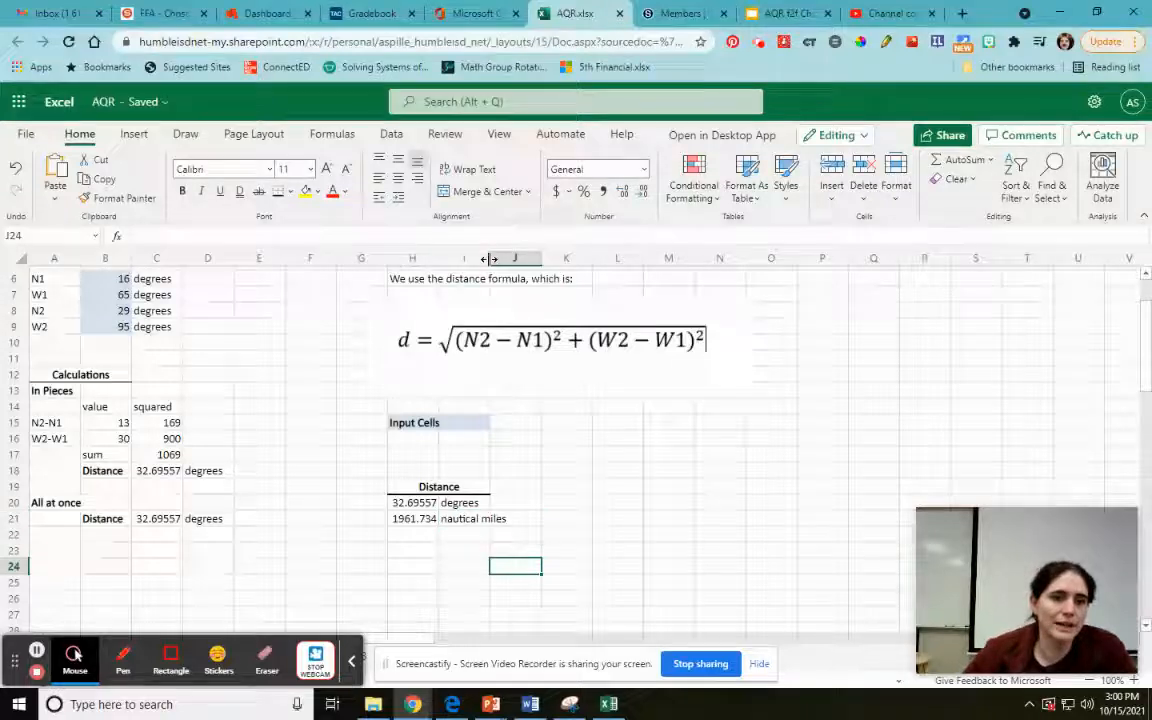
Outline the Distance table H19:I21 with an outside border and widen column I to fit "nautical miles"
{"action": "left_click_drag", "start_coordinate": [490, 258], "coordinate": [505, 258]}
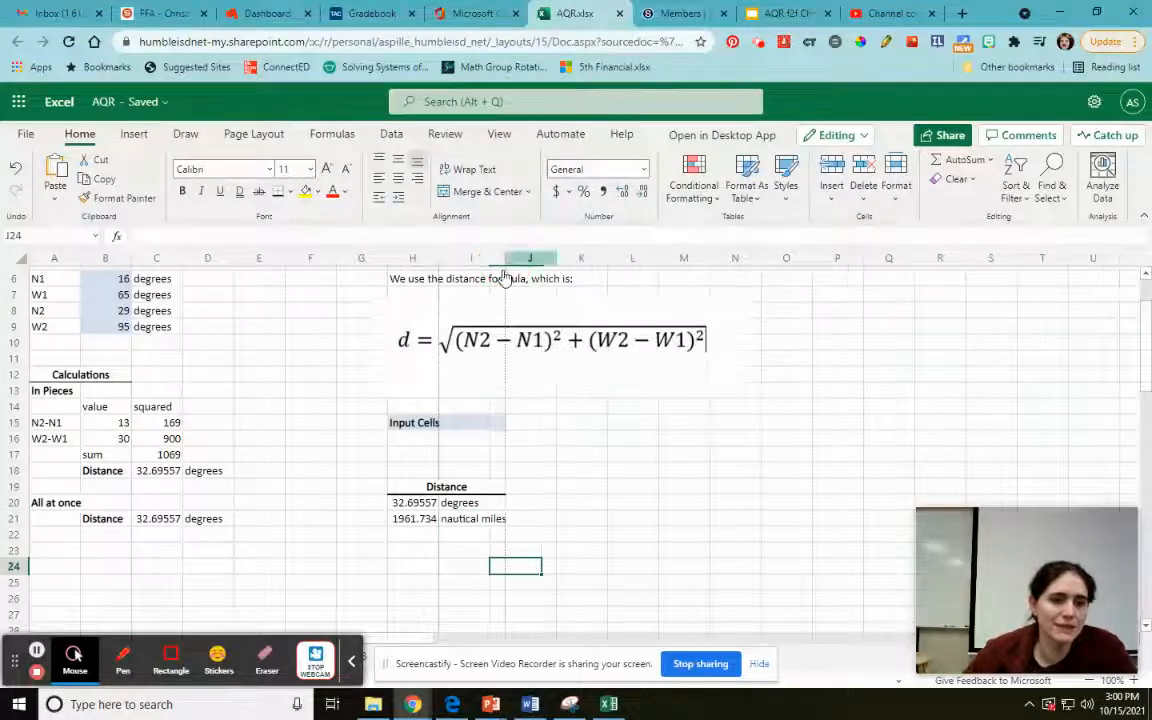
{"action": "left_click_drag", "start_coordinate": [410, 487], "coordinate": [470, 518]}
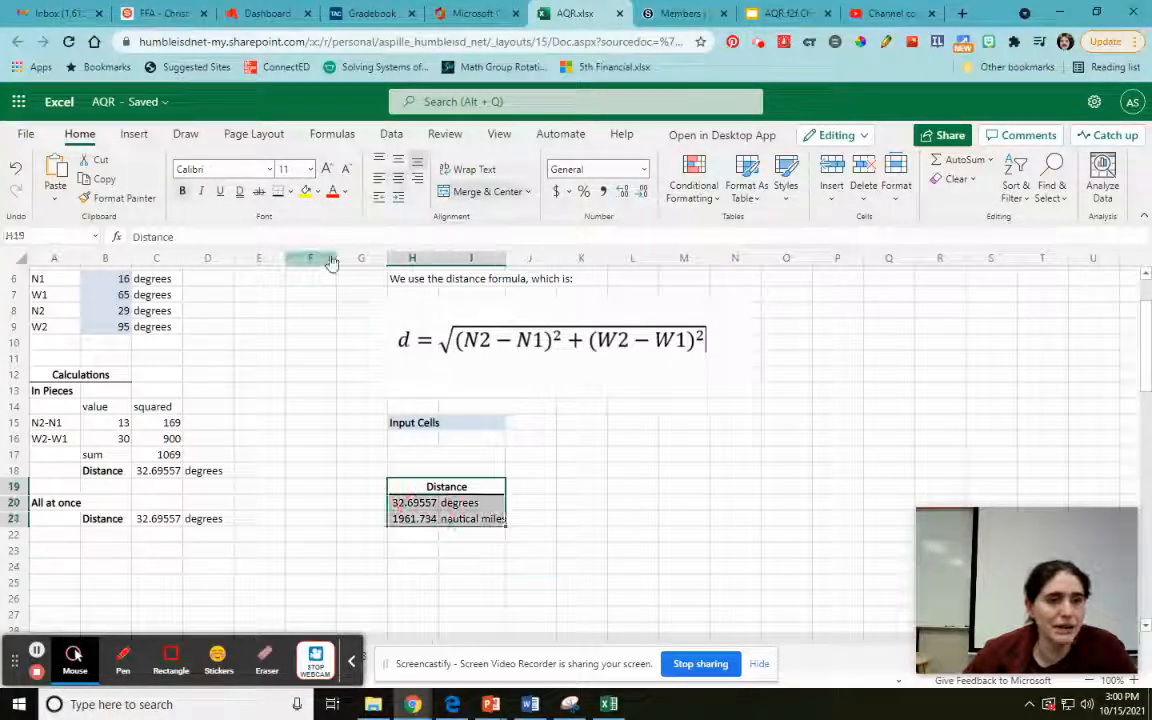
{"action": "left_click", "coordinate": [290, 192]}
{"action": "left_click", "coordinate": [354, 254]}
{"action": "left_click", "coordinate": [614, 548]}
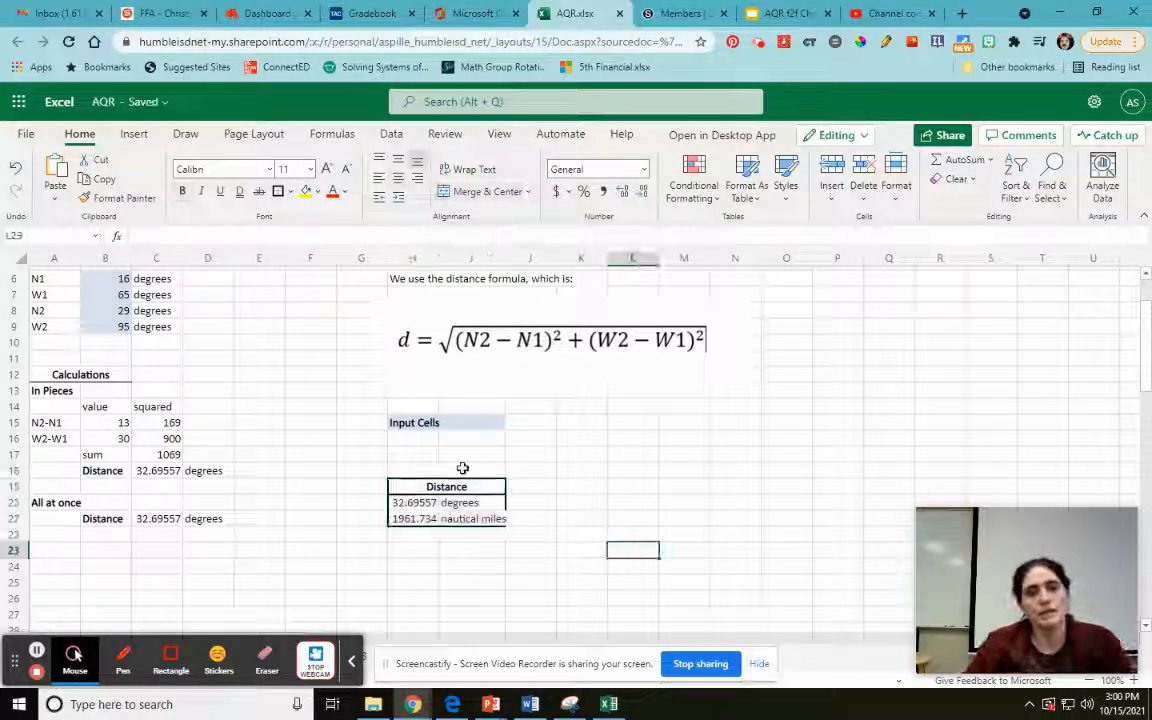
{"action": "left_click_drag", "start_coordinate": [505, 258], "coordinate": [516, 258]}
{"action": "left_click", "coordinate": [505, 517]}
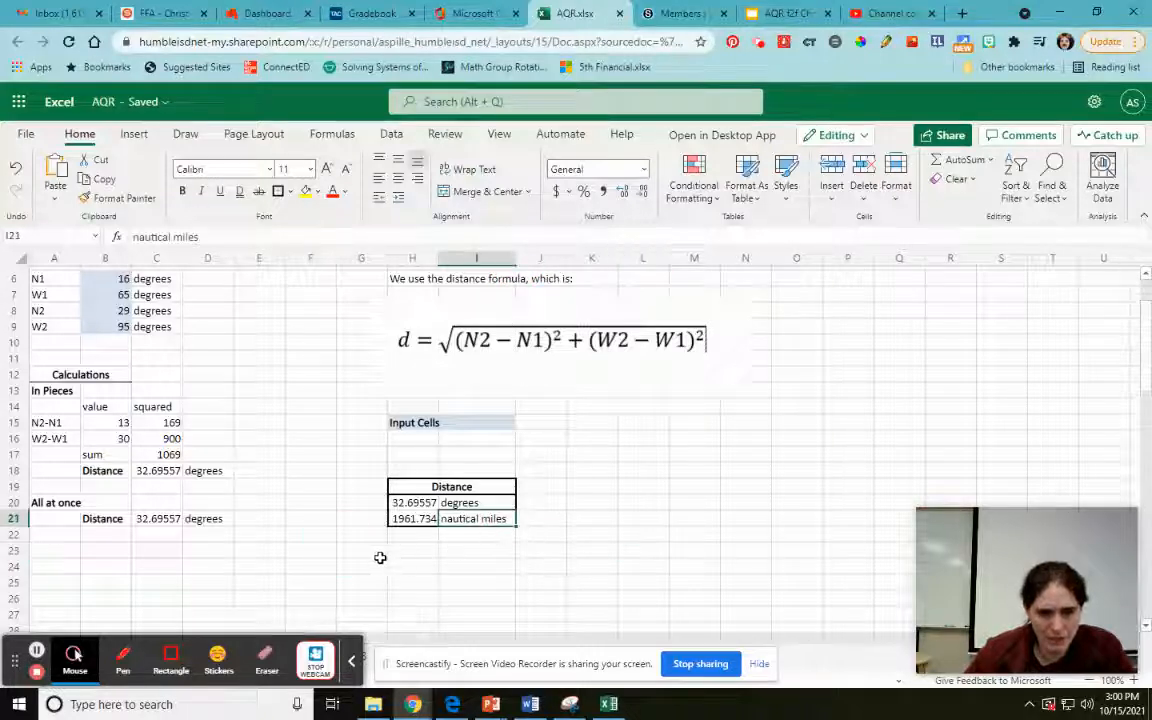
{"action": "left_click", "coordinate": [398, 565]}
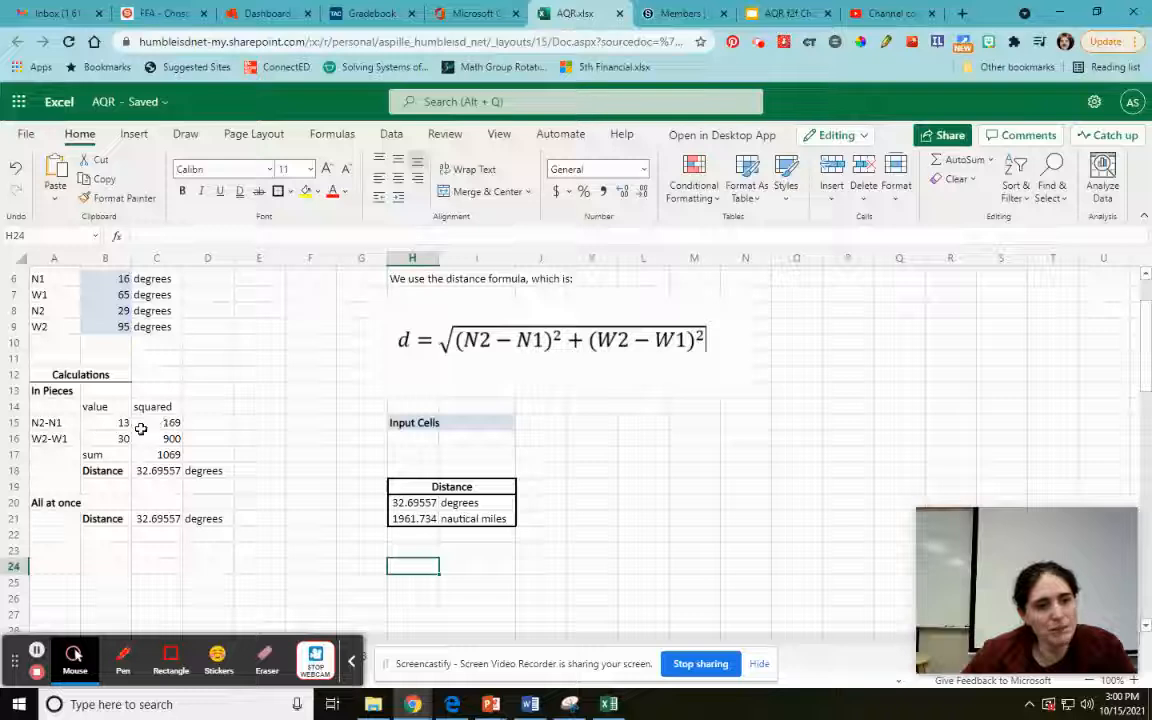
Calculate the sum of the squared differences in E17 with the formula =sumsq(B15,B16)
{"action": "left_click", "coordinate": [255, 455]}
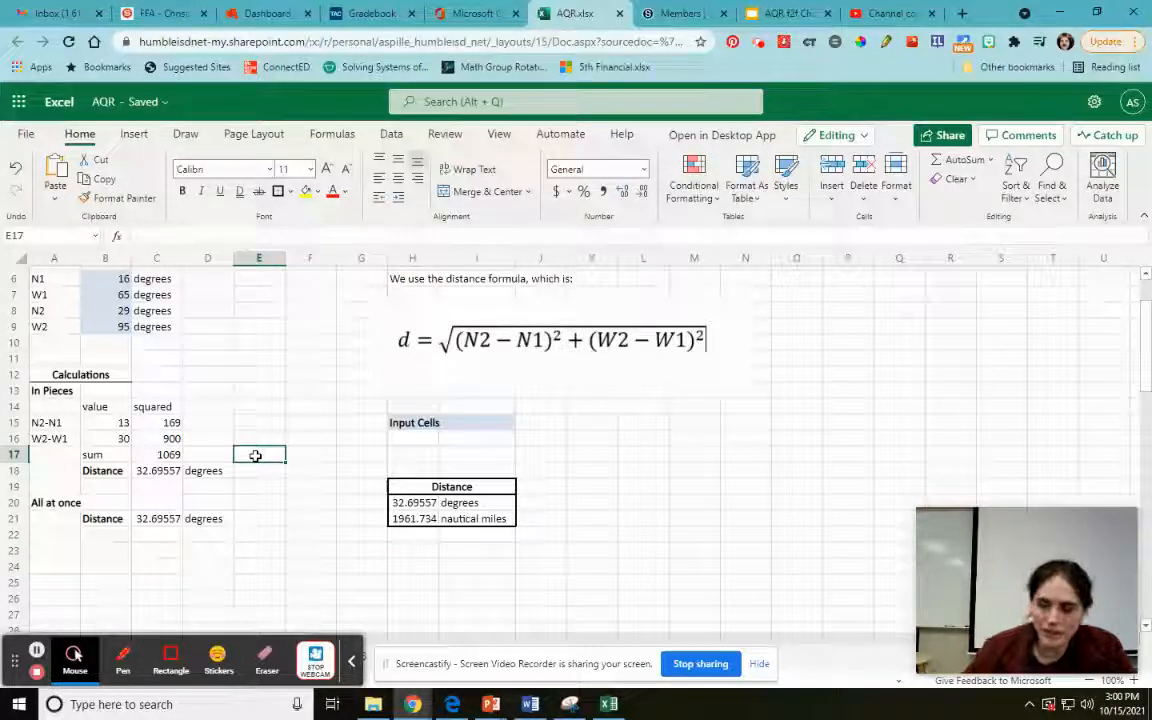
{"action": "type", "text": "=su"}
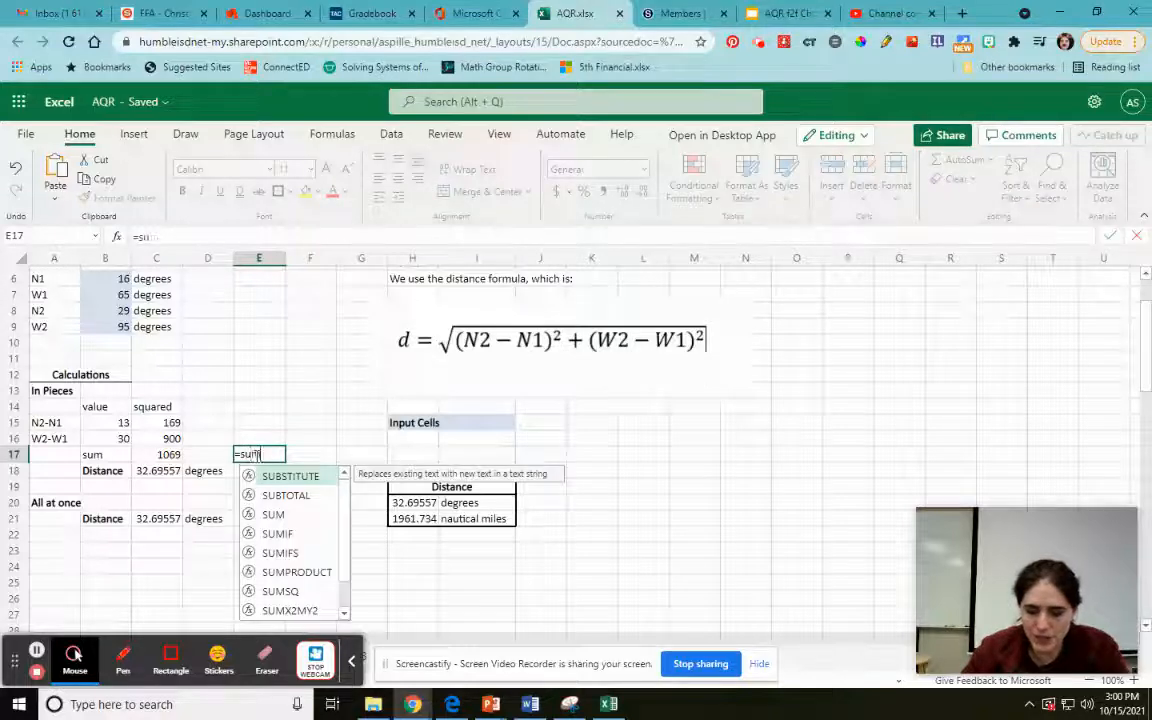
{"action": "type", "text": "msq"}
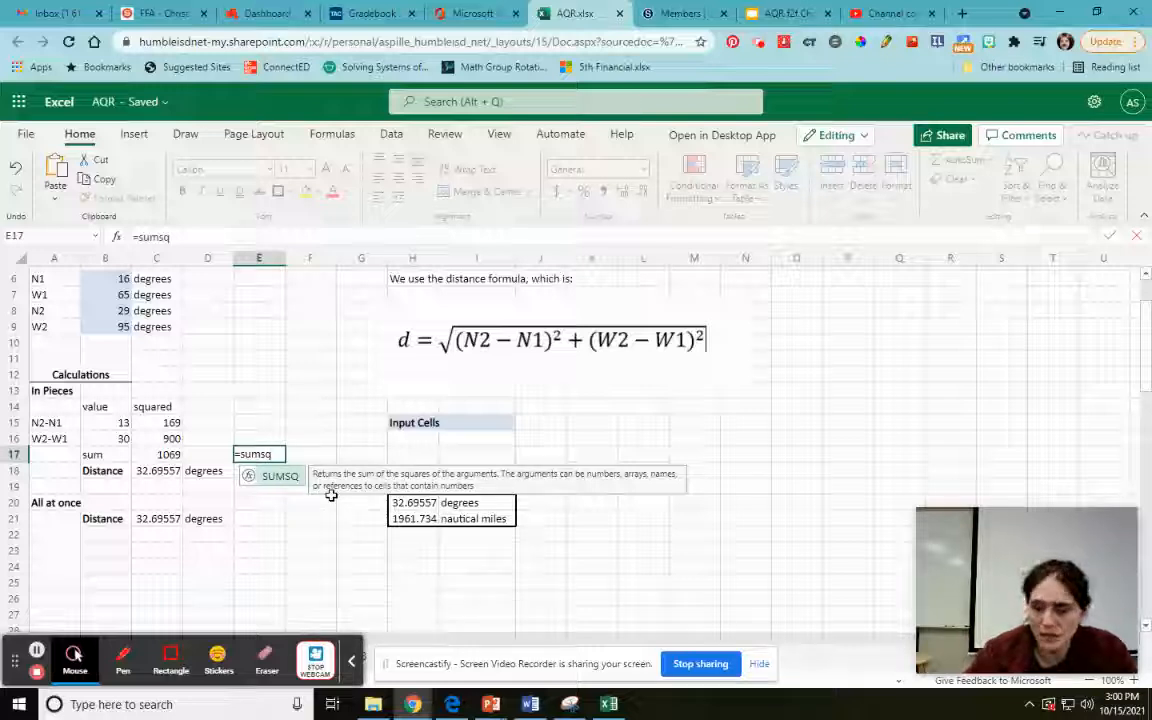
{"action": "type", "text": "("}
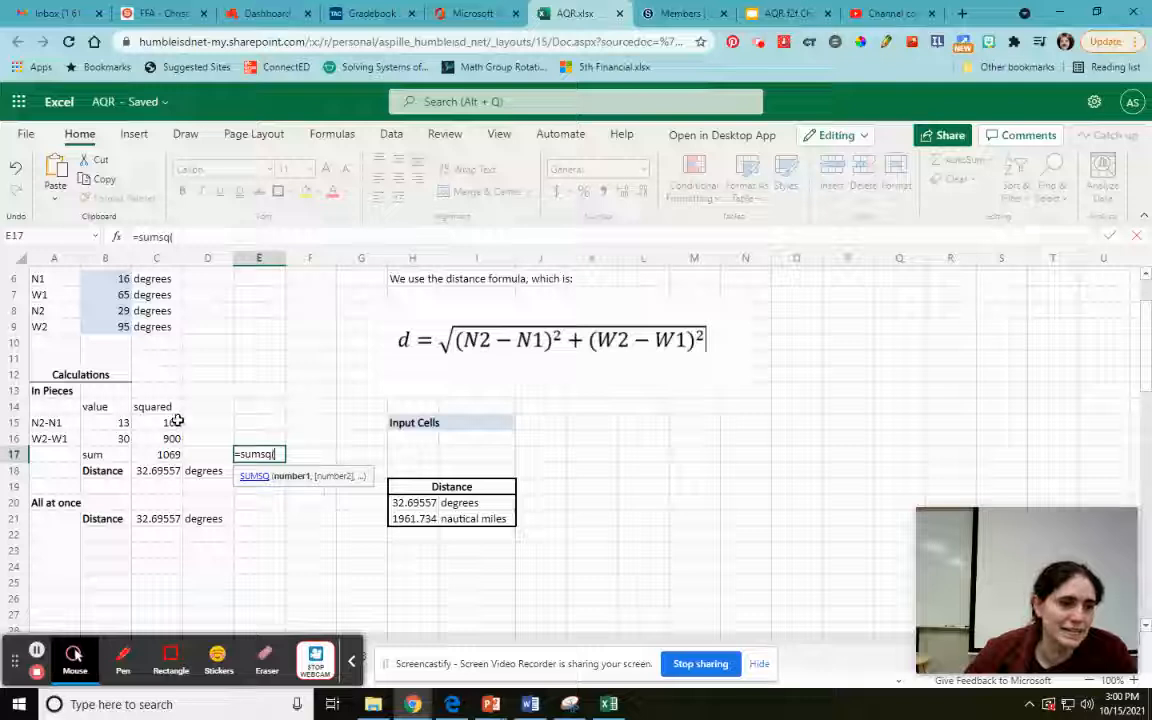
{"action": "left_click", "coordinate": [102, 423]}
{"action": "type", "text": ","}
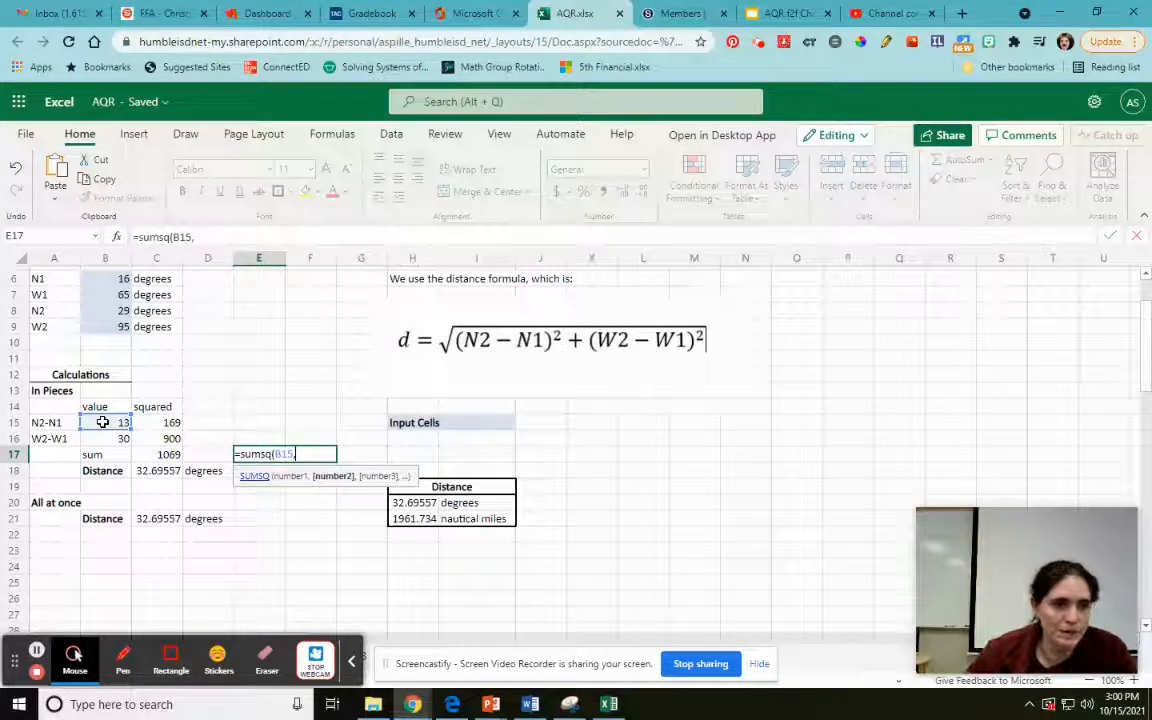
{"action": "left_click", "coordinate": [101, 440]}
{"action": "type", "text": ")"}
{"action": "key", "text": "Return"}
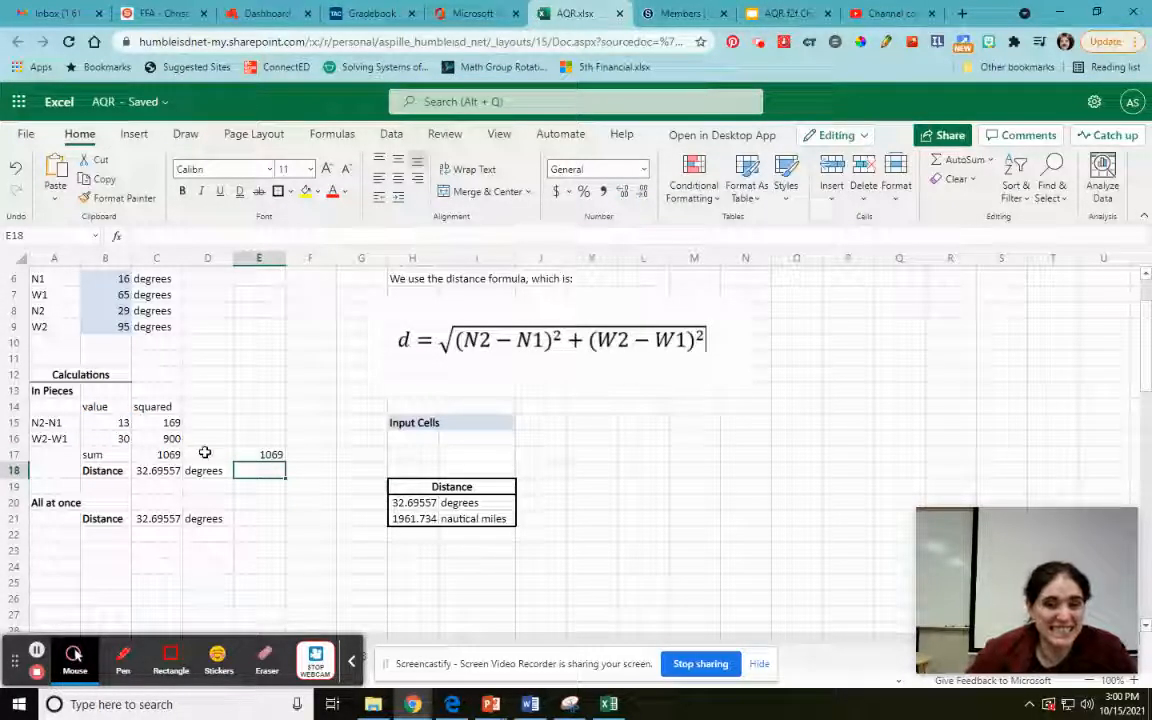
Label the alternative sum calculation by entering "sumsq function" in F17
{"action": "left_click", "coordinate": [307, 455]}
{"action": "type", "text": "sum"}
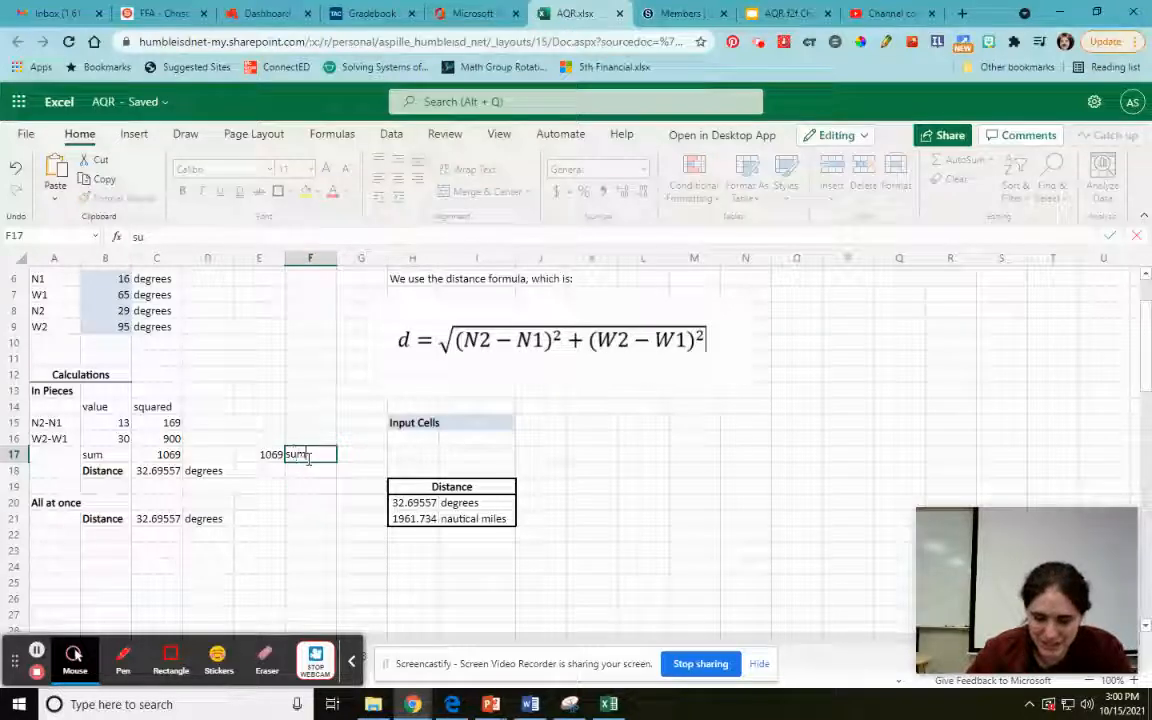
{"action": "type", "text": "sq function"}
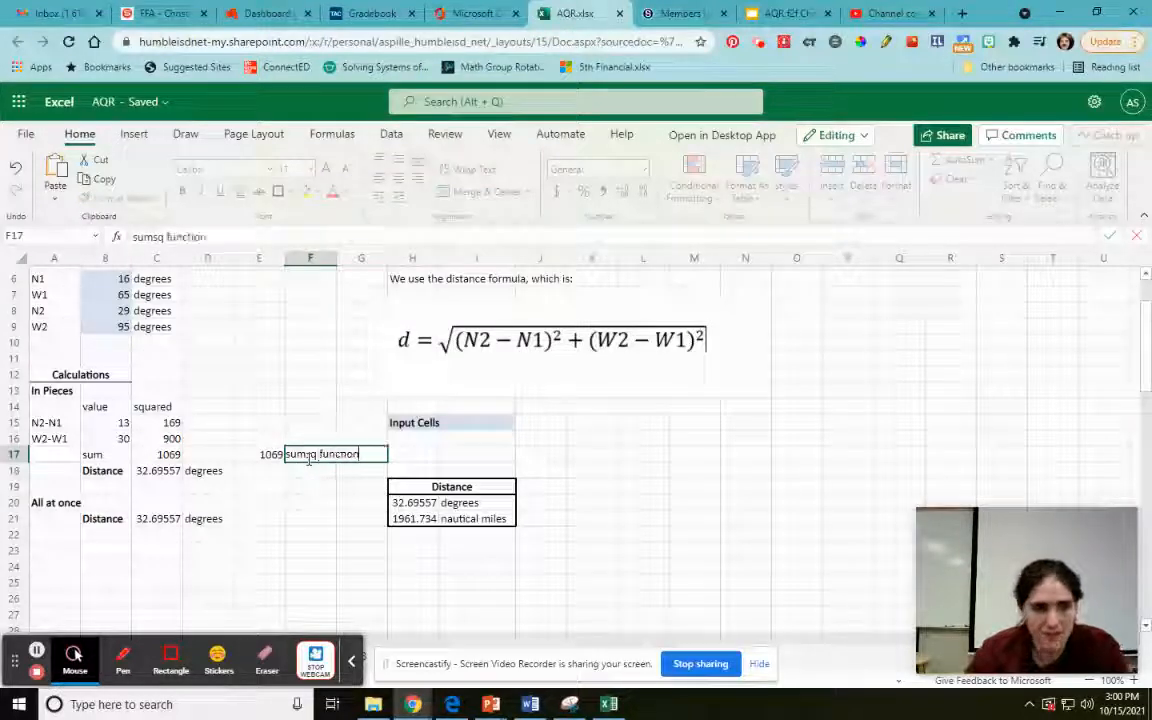
{"action": "key", "text": "Return"}
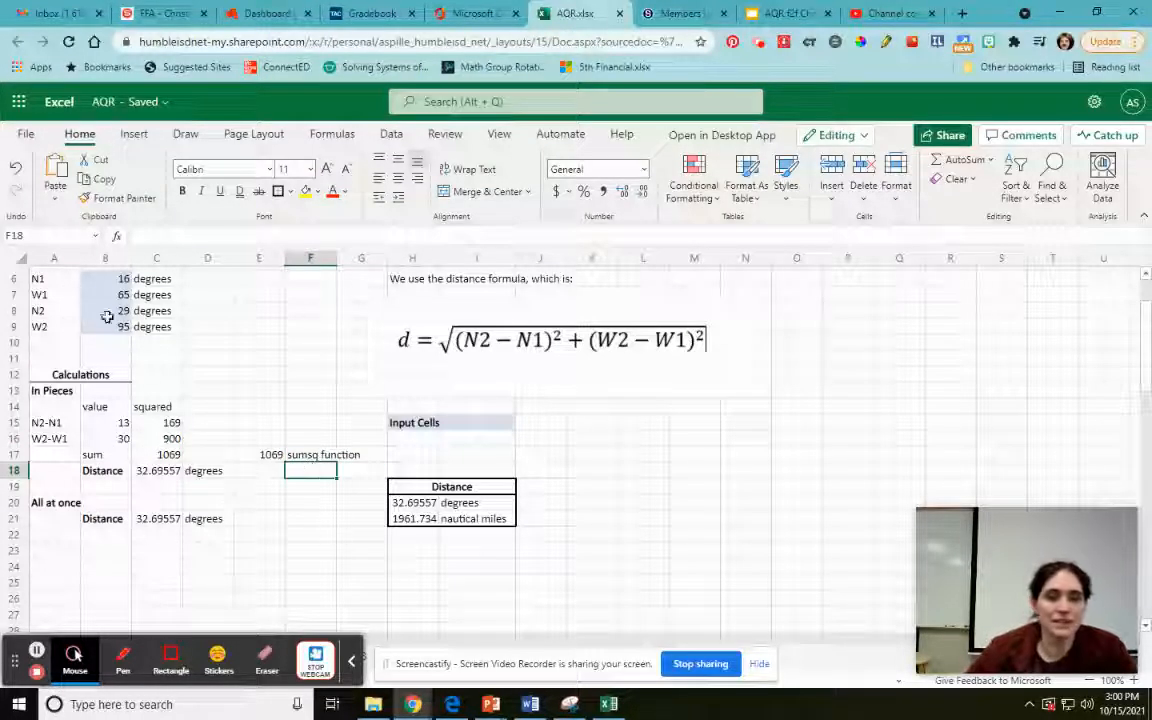